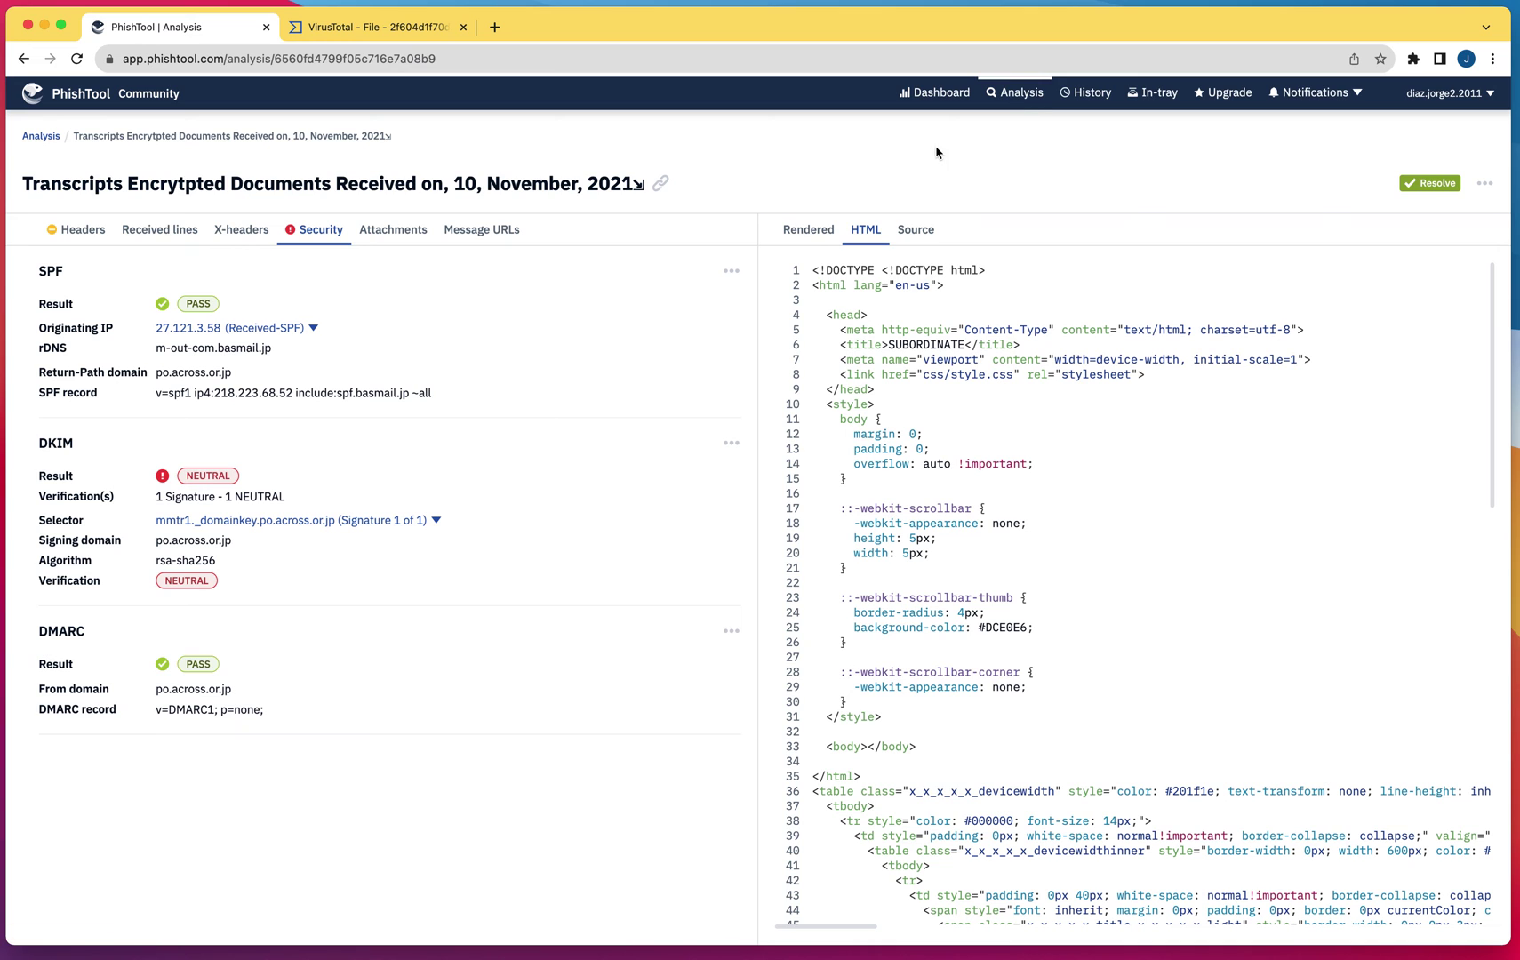
click(1020, 94)
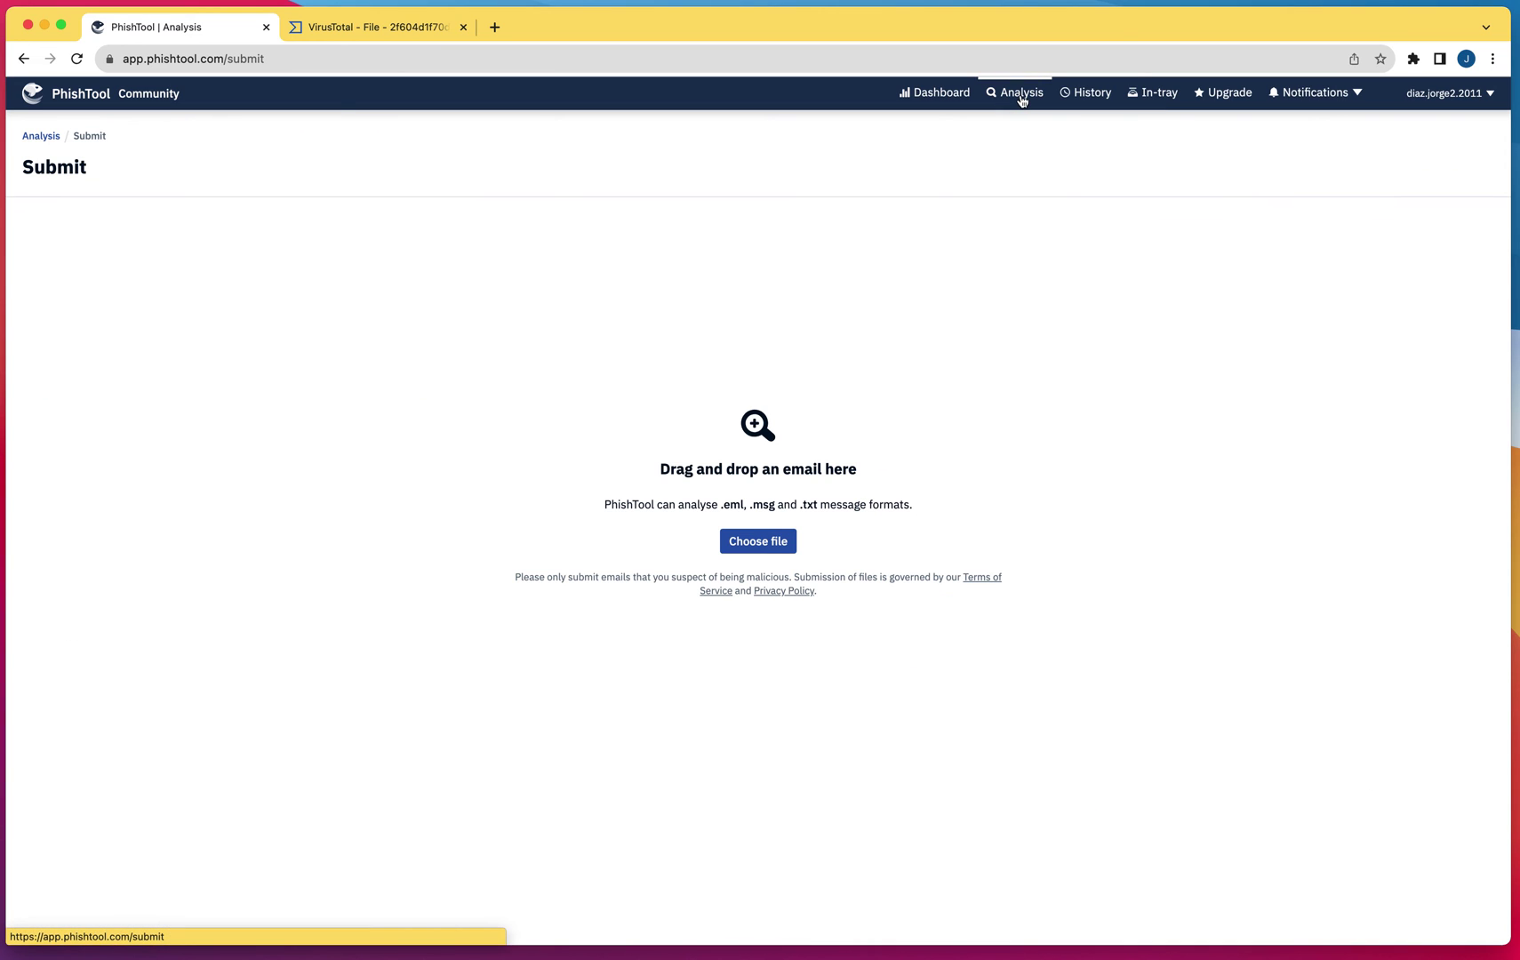
click(758, 544)
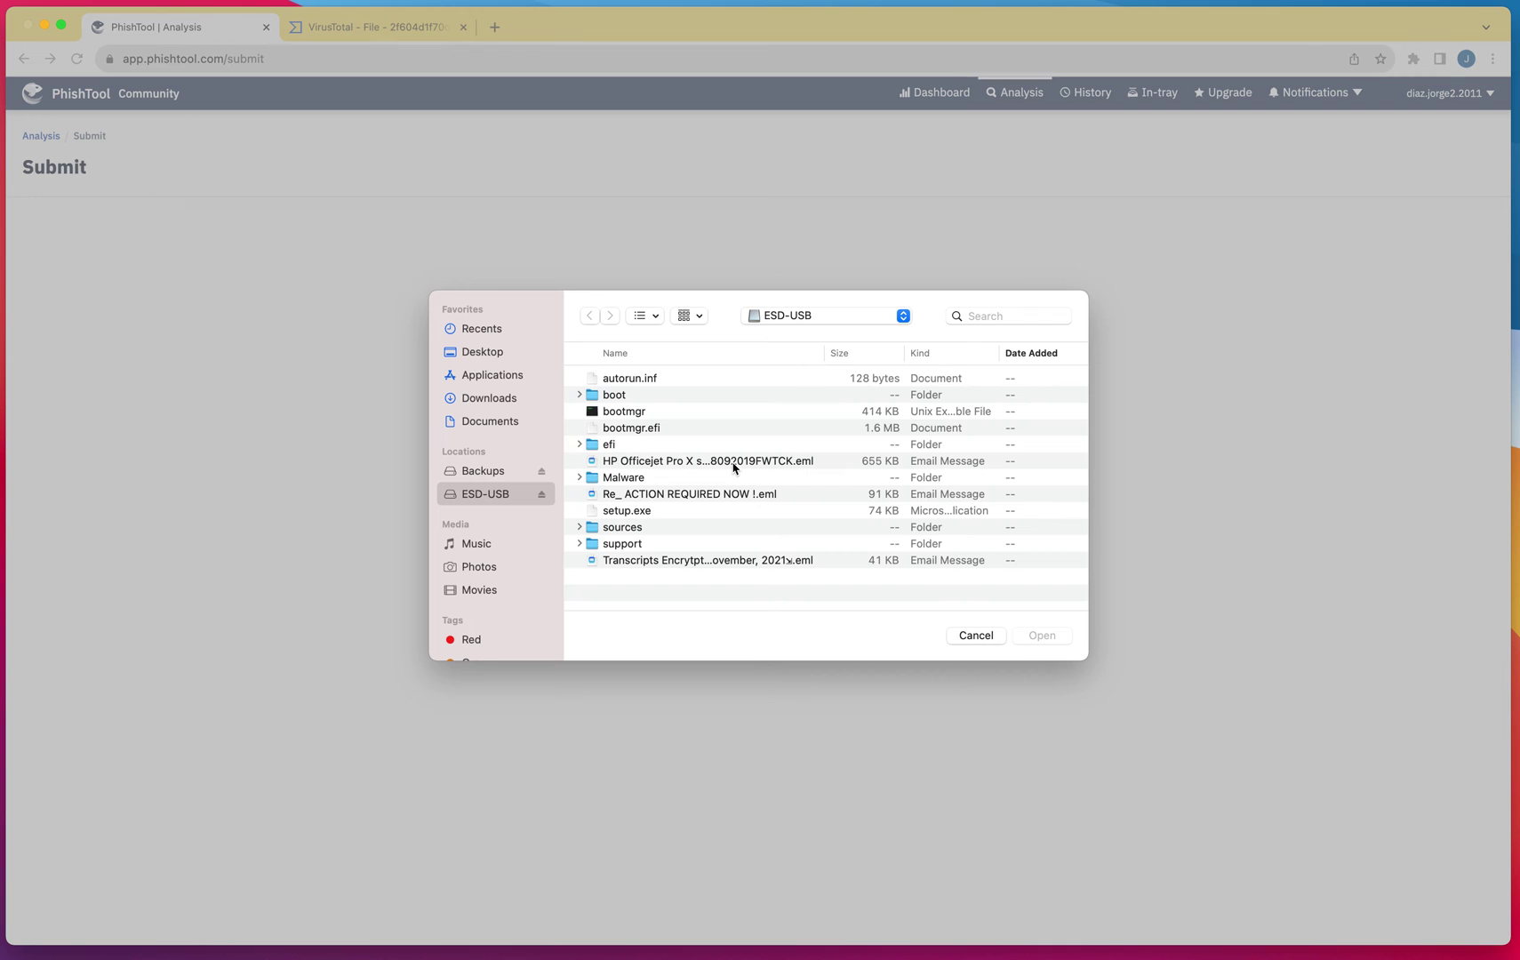
click(982, 639)
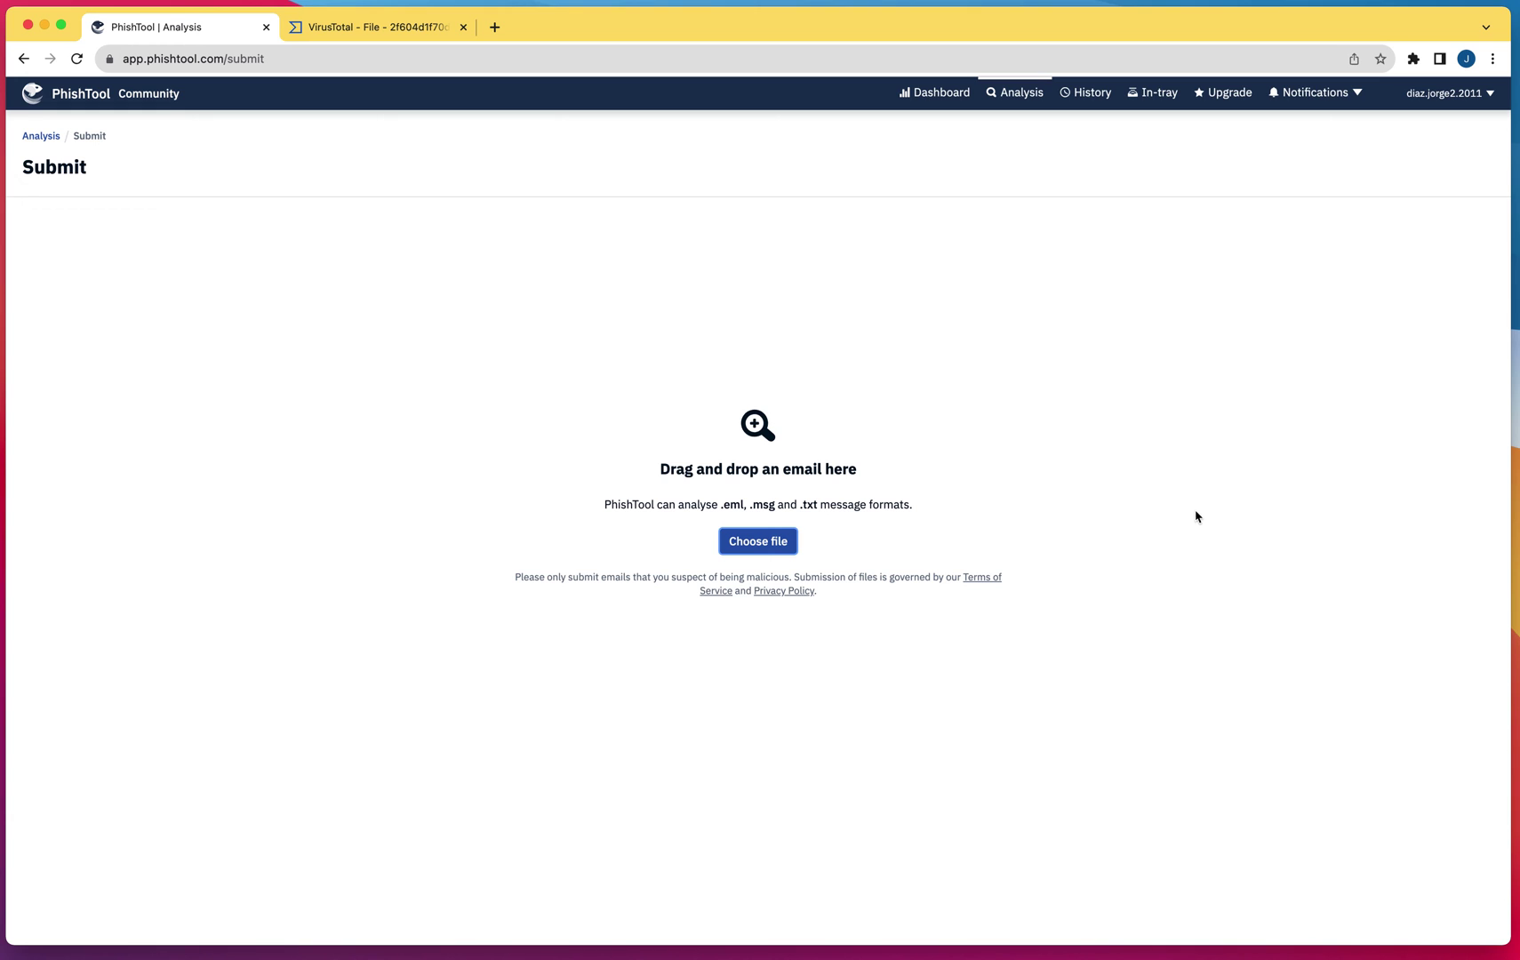
Step: Load the HP Officejet Pro X series .eml from the USB drive into PhishTool and underline its timestamp
click(767, 550)
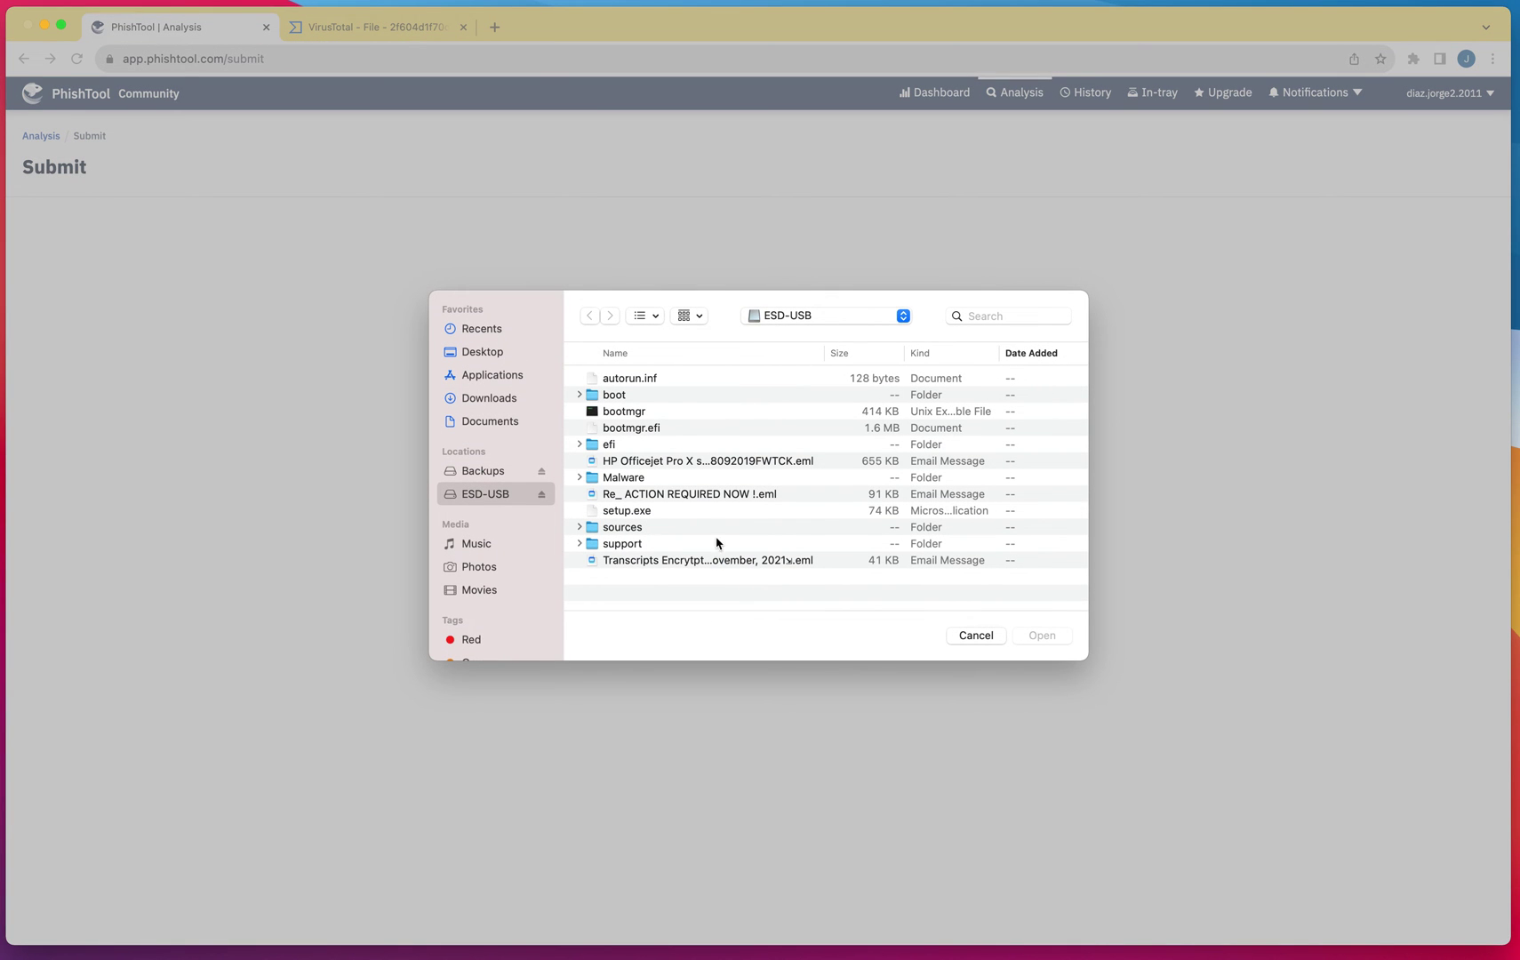
click(664, 461)
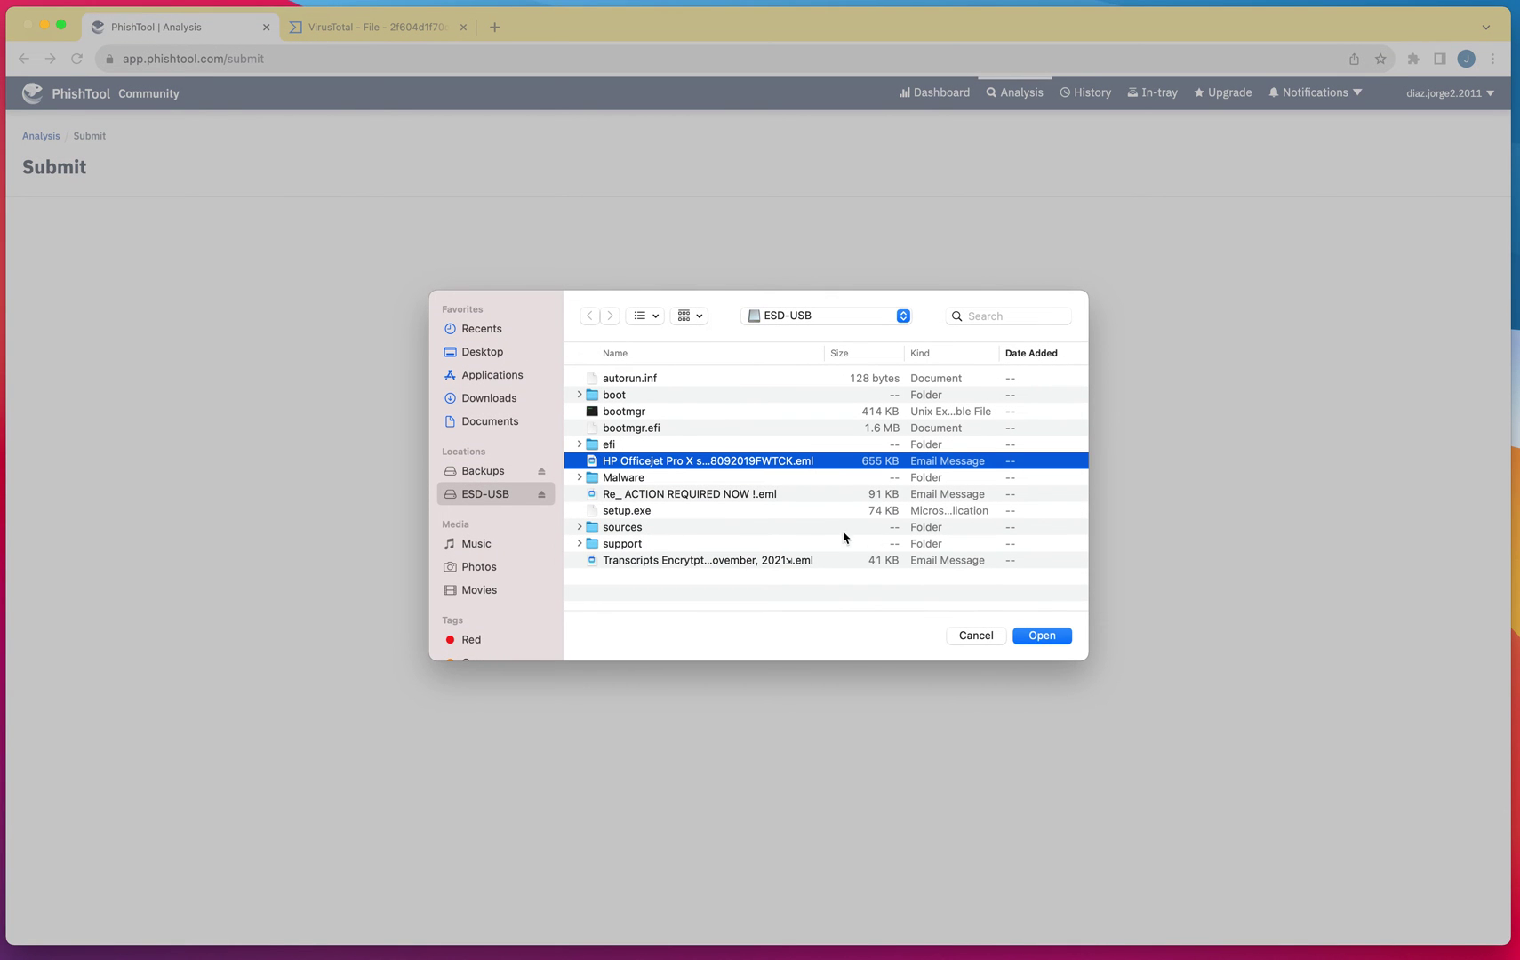
click(1043, 638)
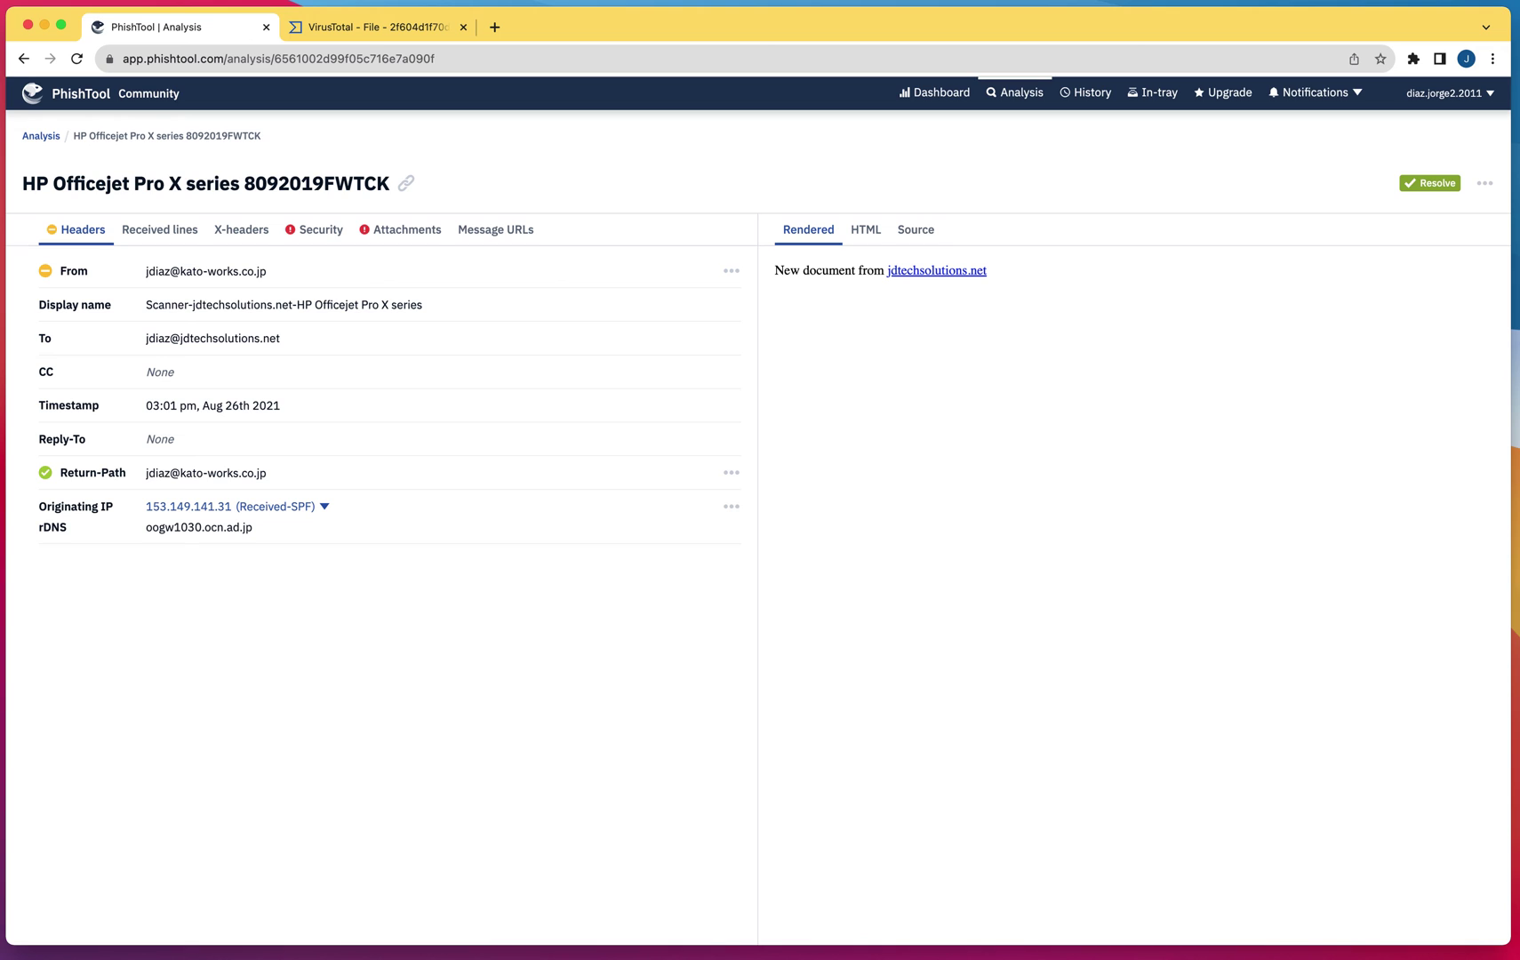
mouse_move(228, 424)
mouse_down()
mouse_move(72, 423)
mouse_move(28, 443)
mouse_move(121, 472)
mouse_move(214, 461)
mouse_move(231, 430)
mouse_move(218, 433)
mouse_up()
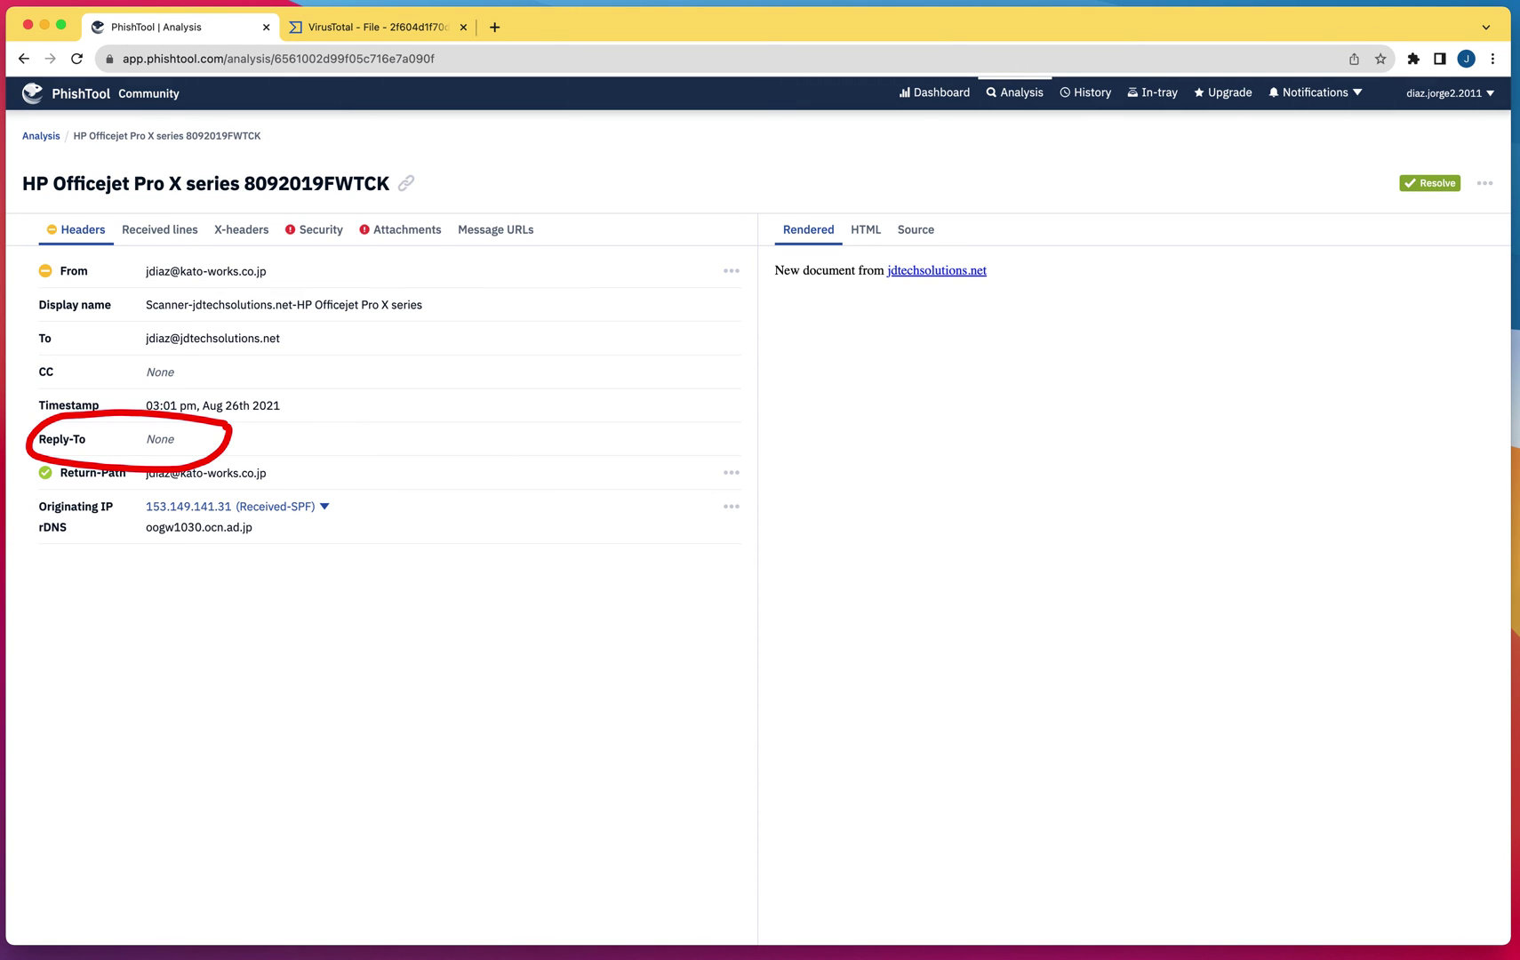
key(Escape)
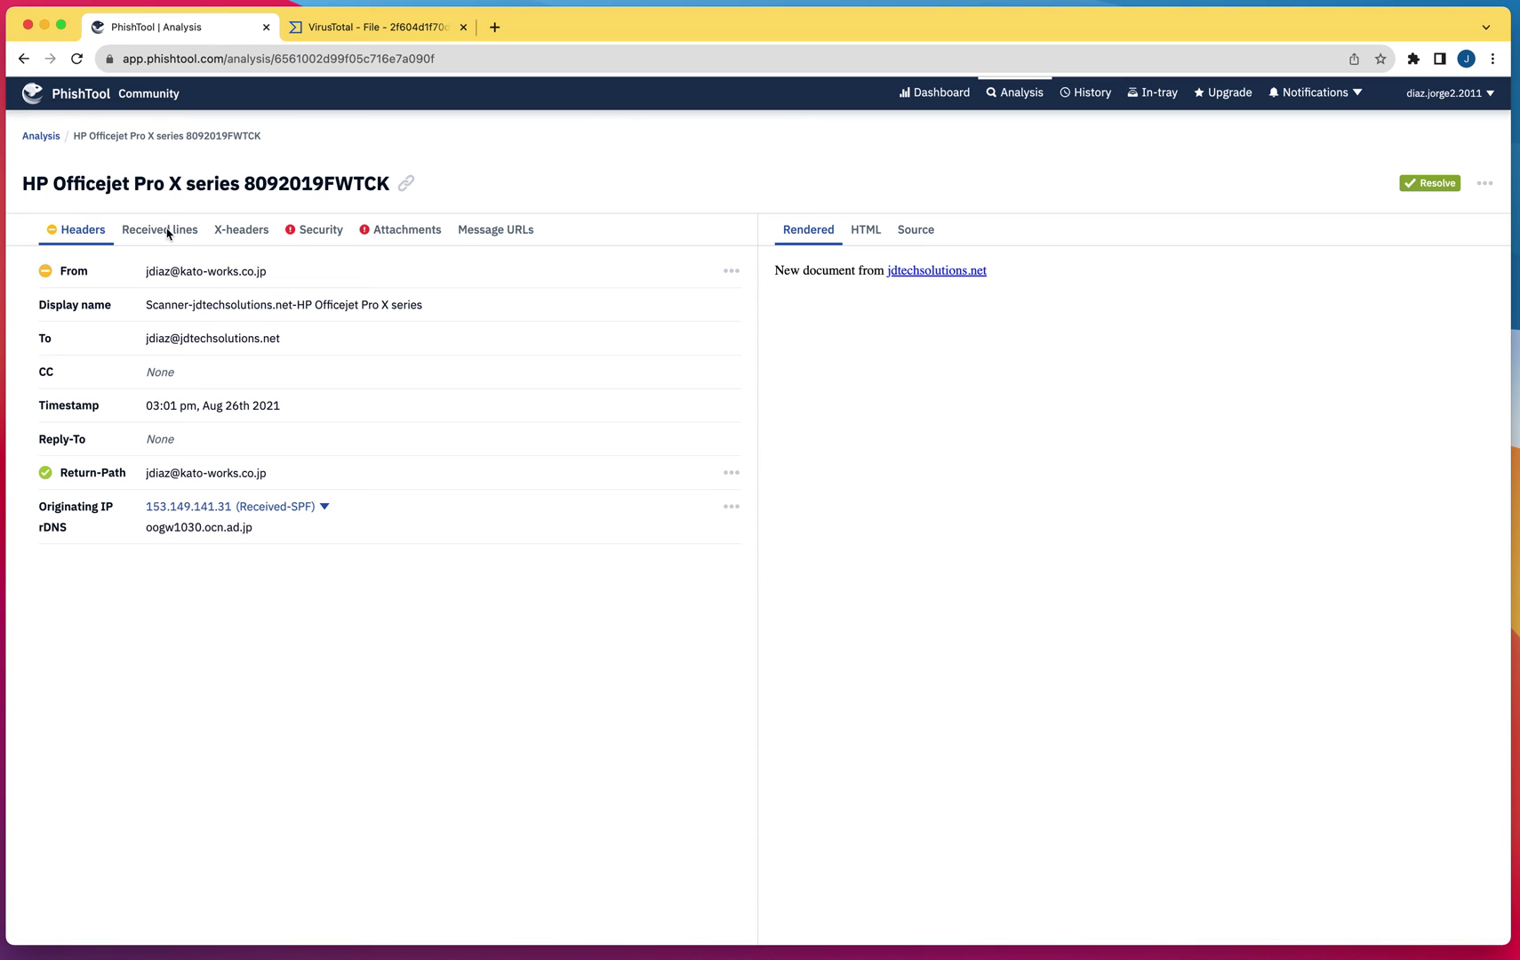
Step: Compare the email's Received hop lines and X-headers, scrolling through each list
click(168, 233)
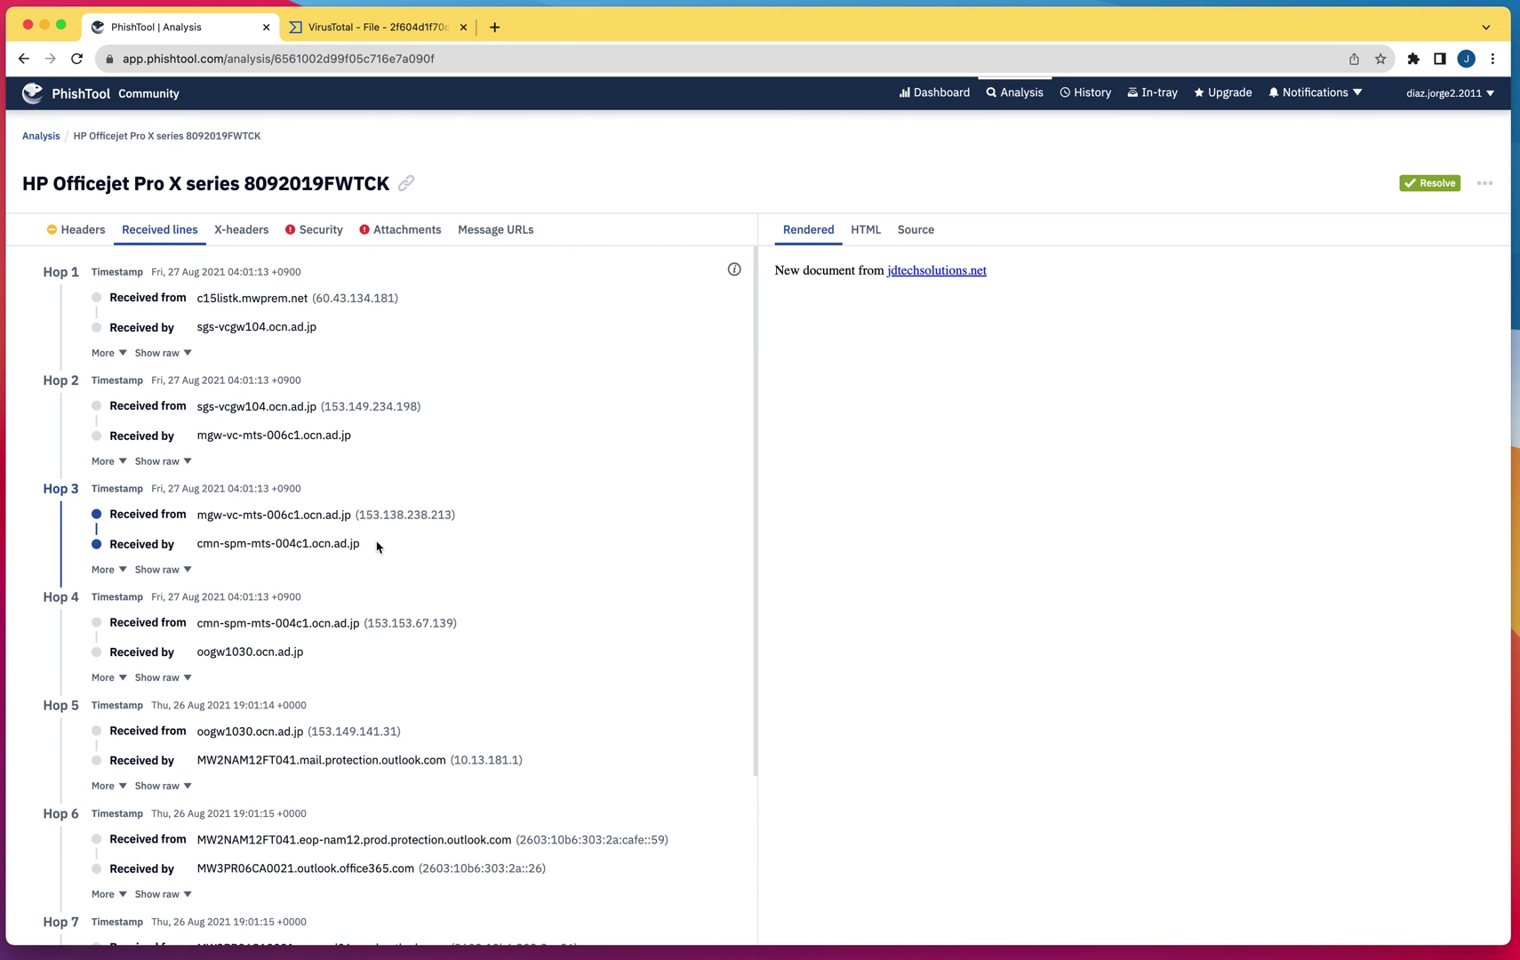
scroll(380, 558, down, 3)
scroll(380, 557, up, 3)
click(238, 236)
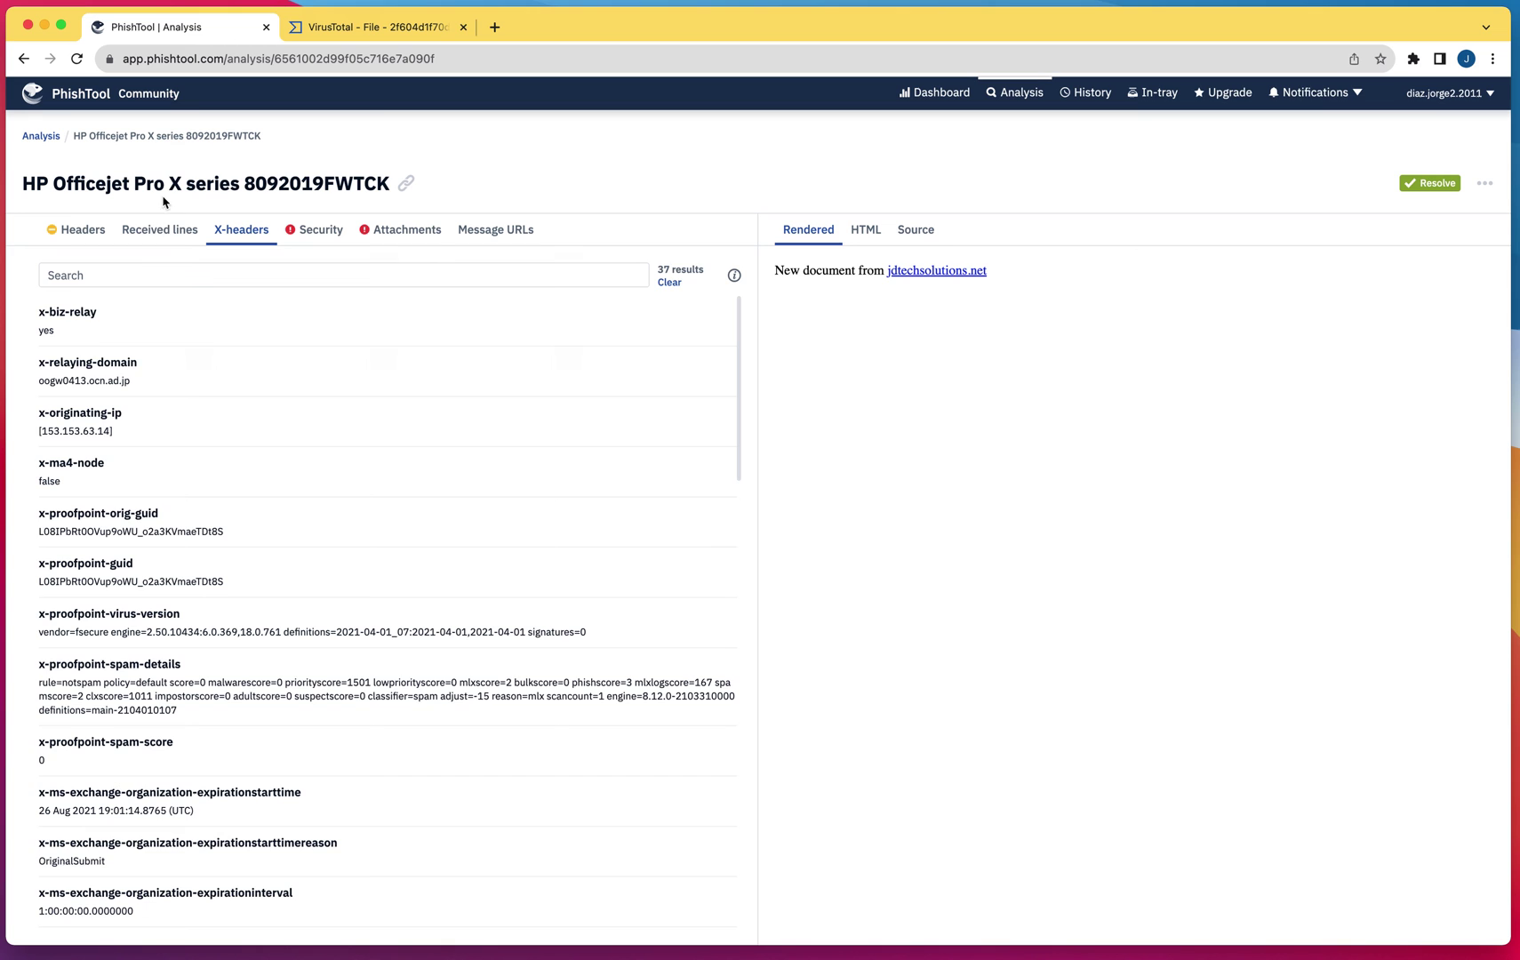
click(174, 240)
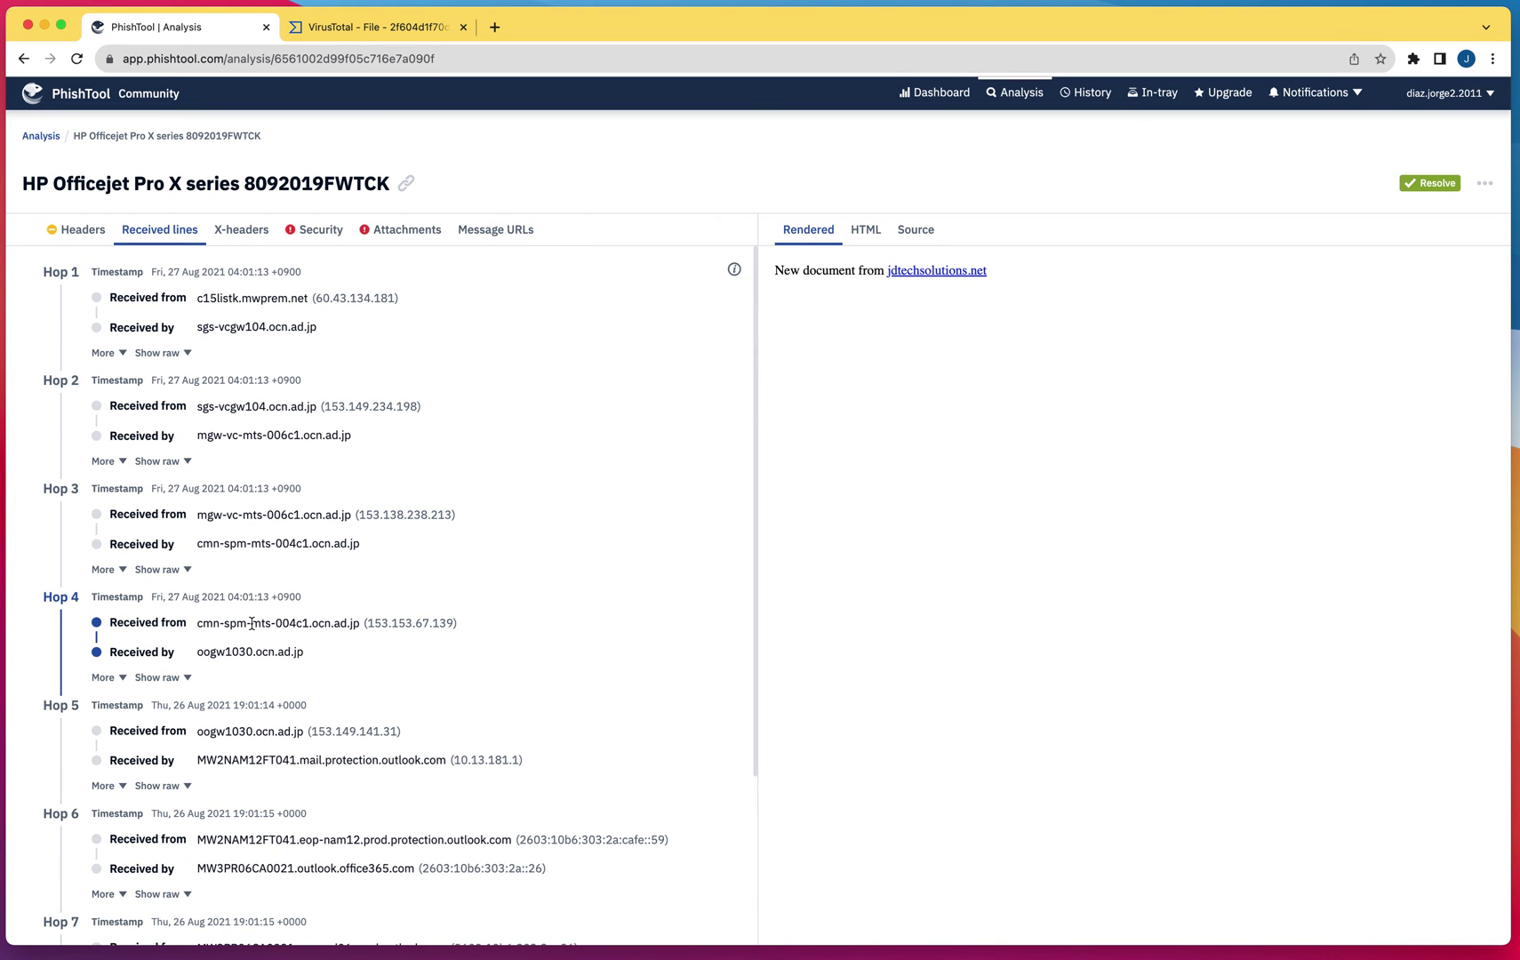
scroll(255, 625, down, 3)
scroll(256, 625, up, 3)
click(256, 233)
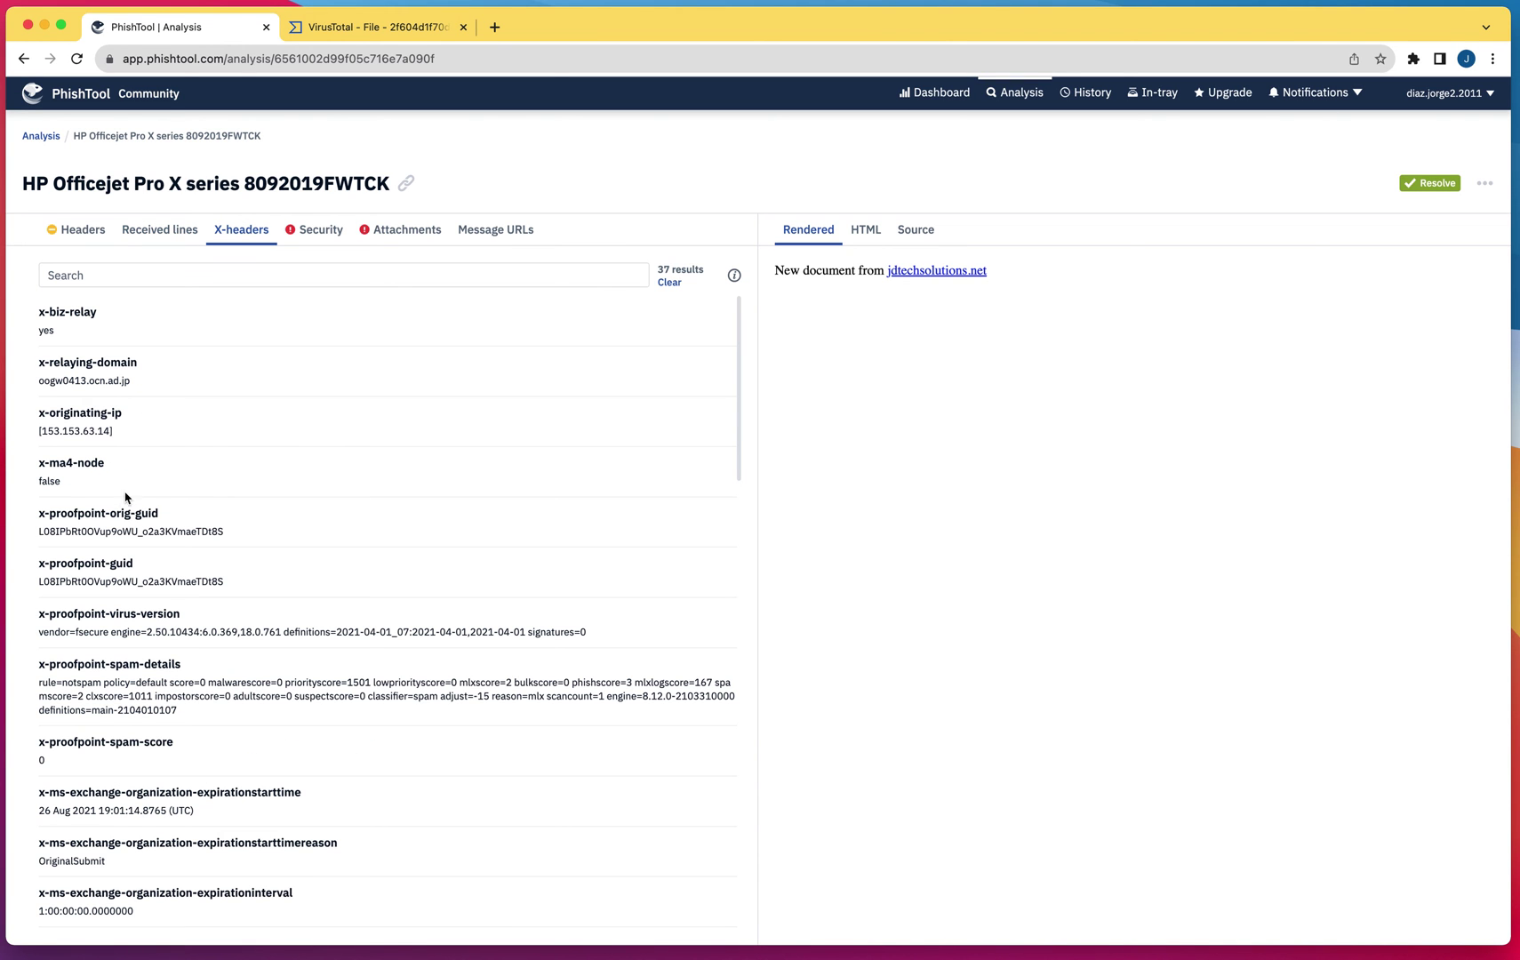
scroll(196, 478, down, 3)
scroll(196, 478, up, 3)
drag(110, 433, 43, 433)
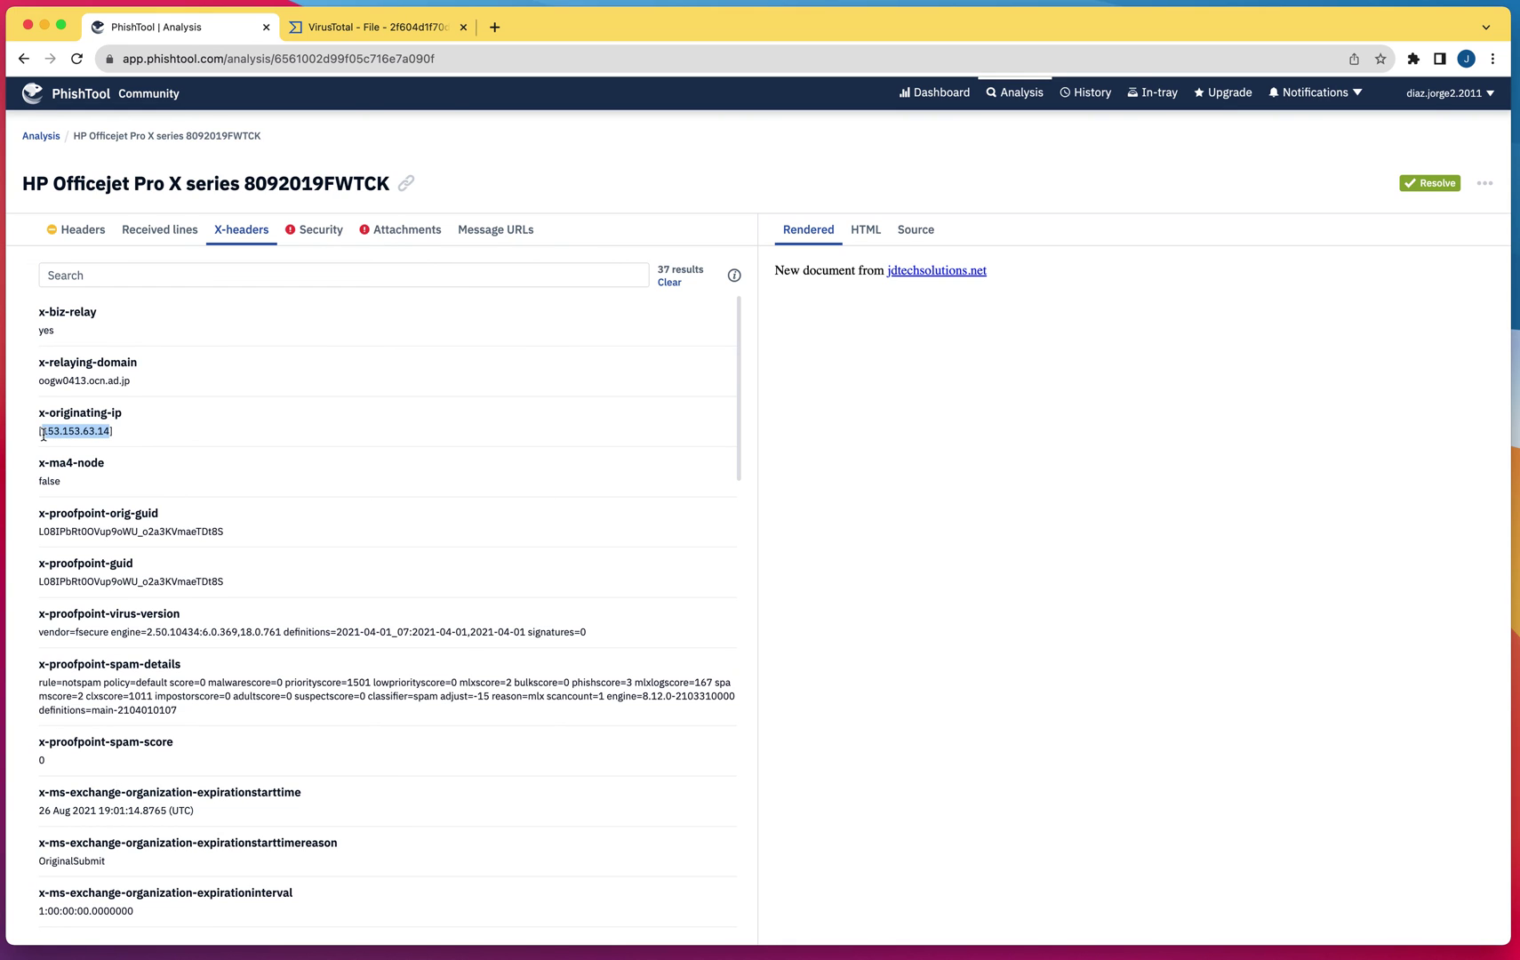
click(187, 456)
drag(110, 432, 42, 433)
Step: Read the Security tab's SPF softfail explanation for sender 153.149.141.31, then close it
click(463, 322)
click(316, 236)
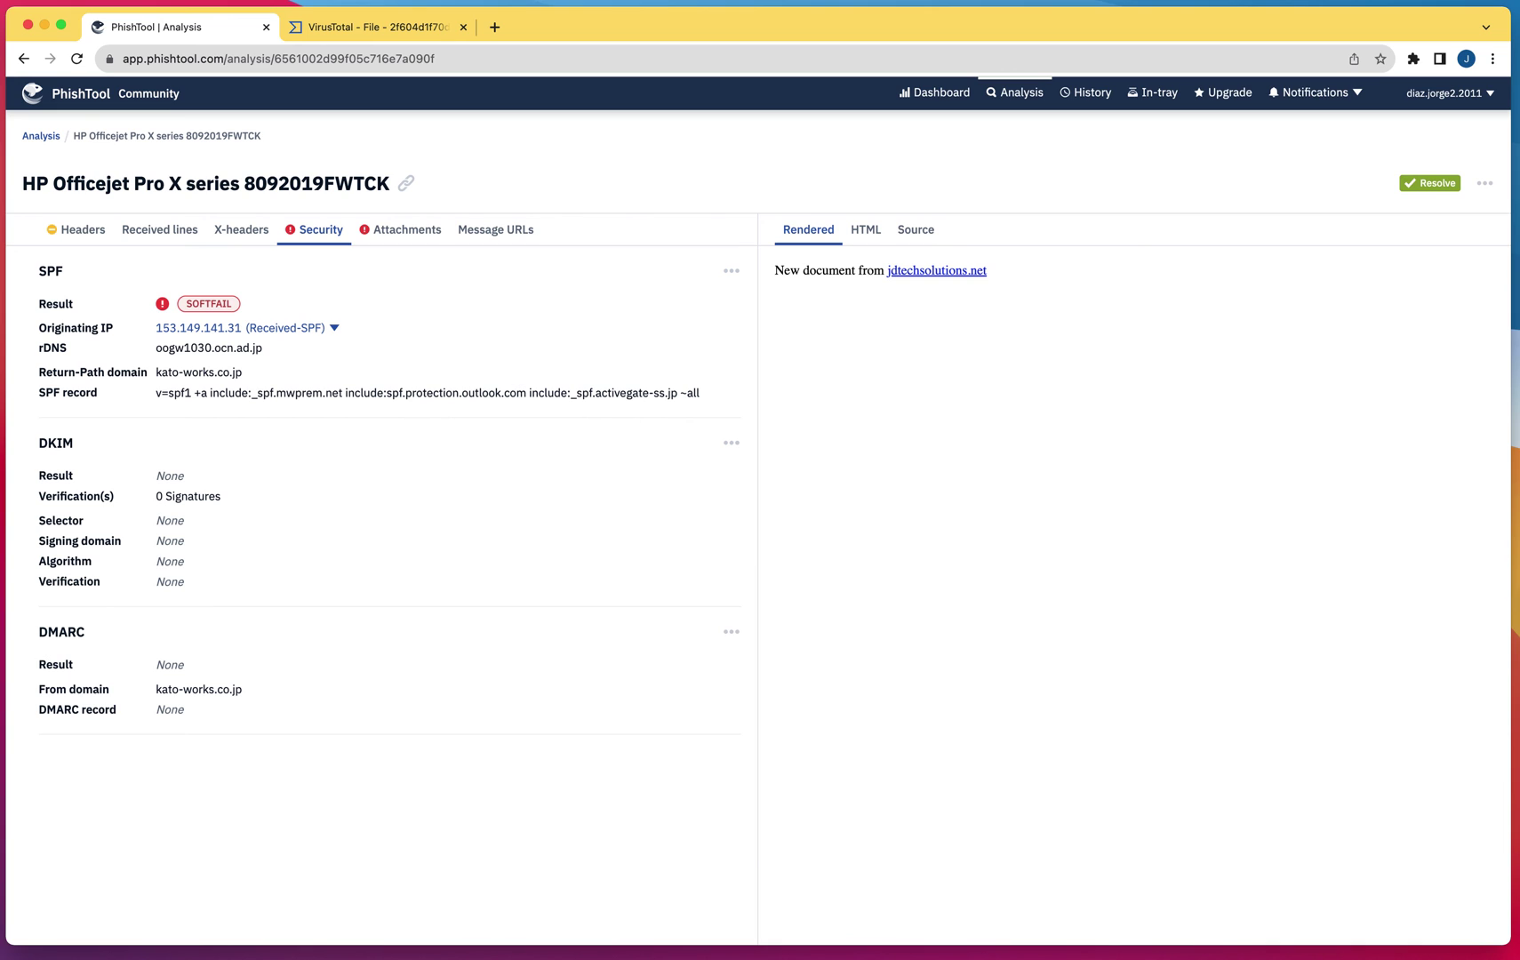
click(162, 304)
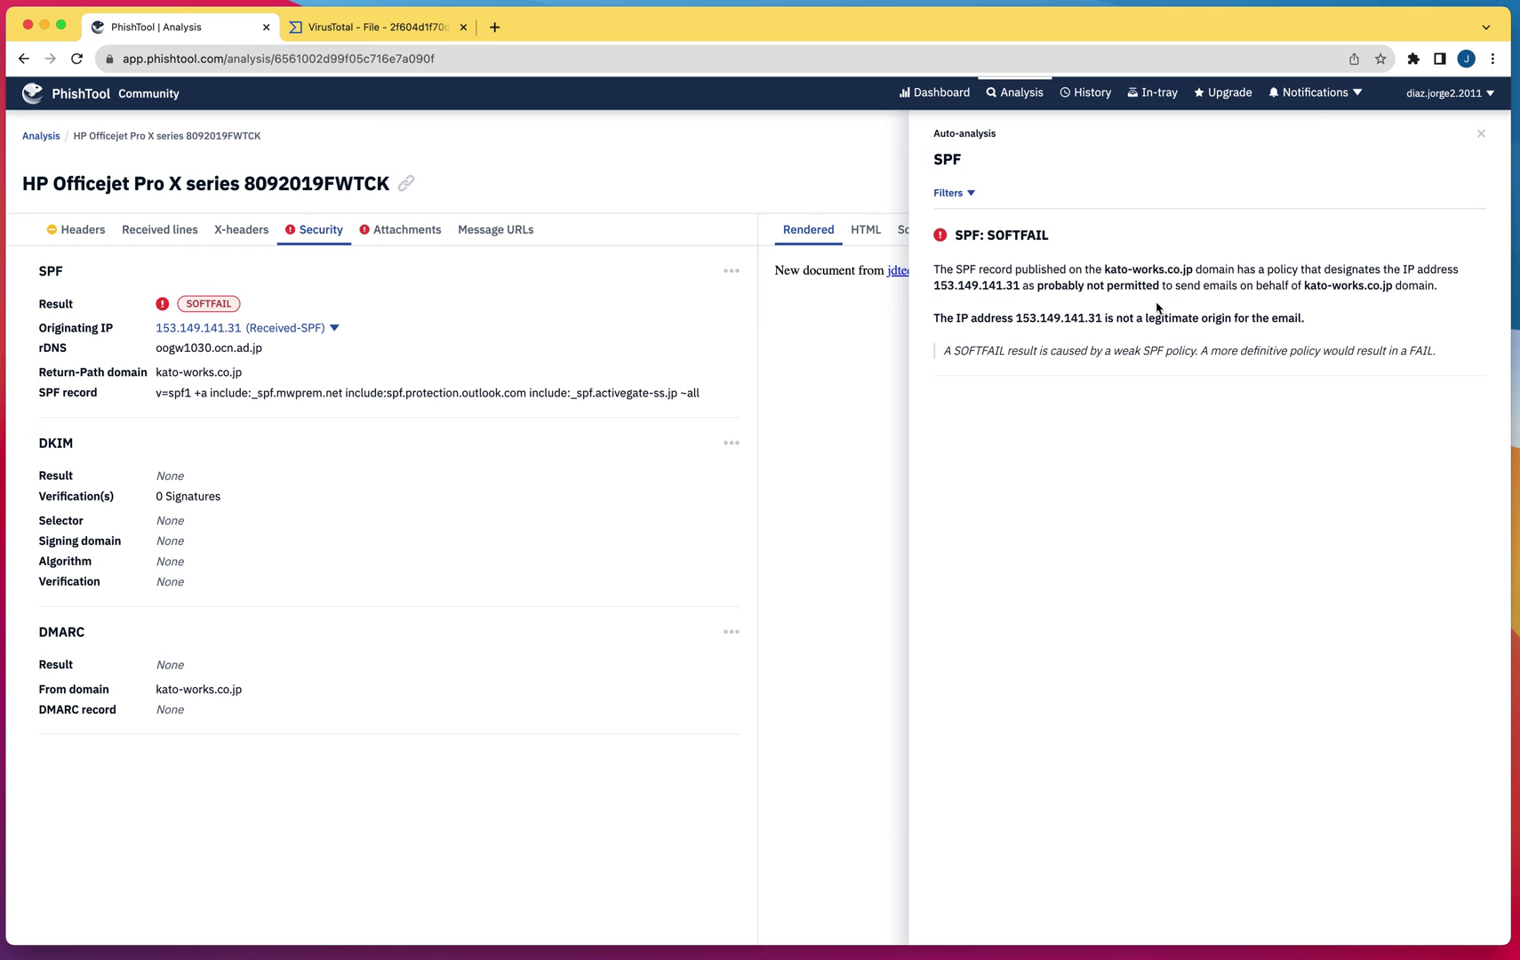
click(1481, 135)
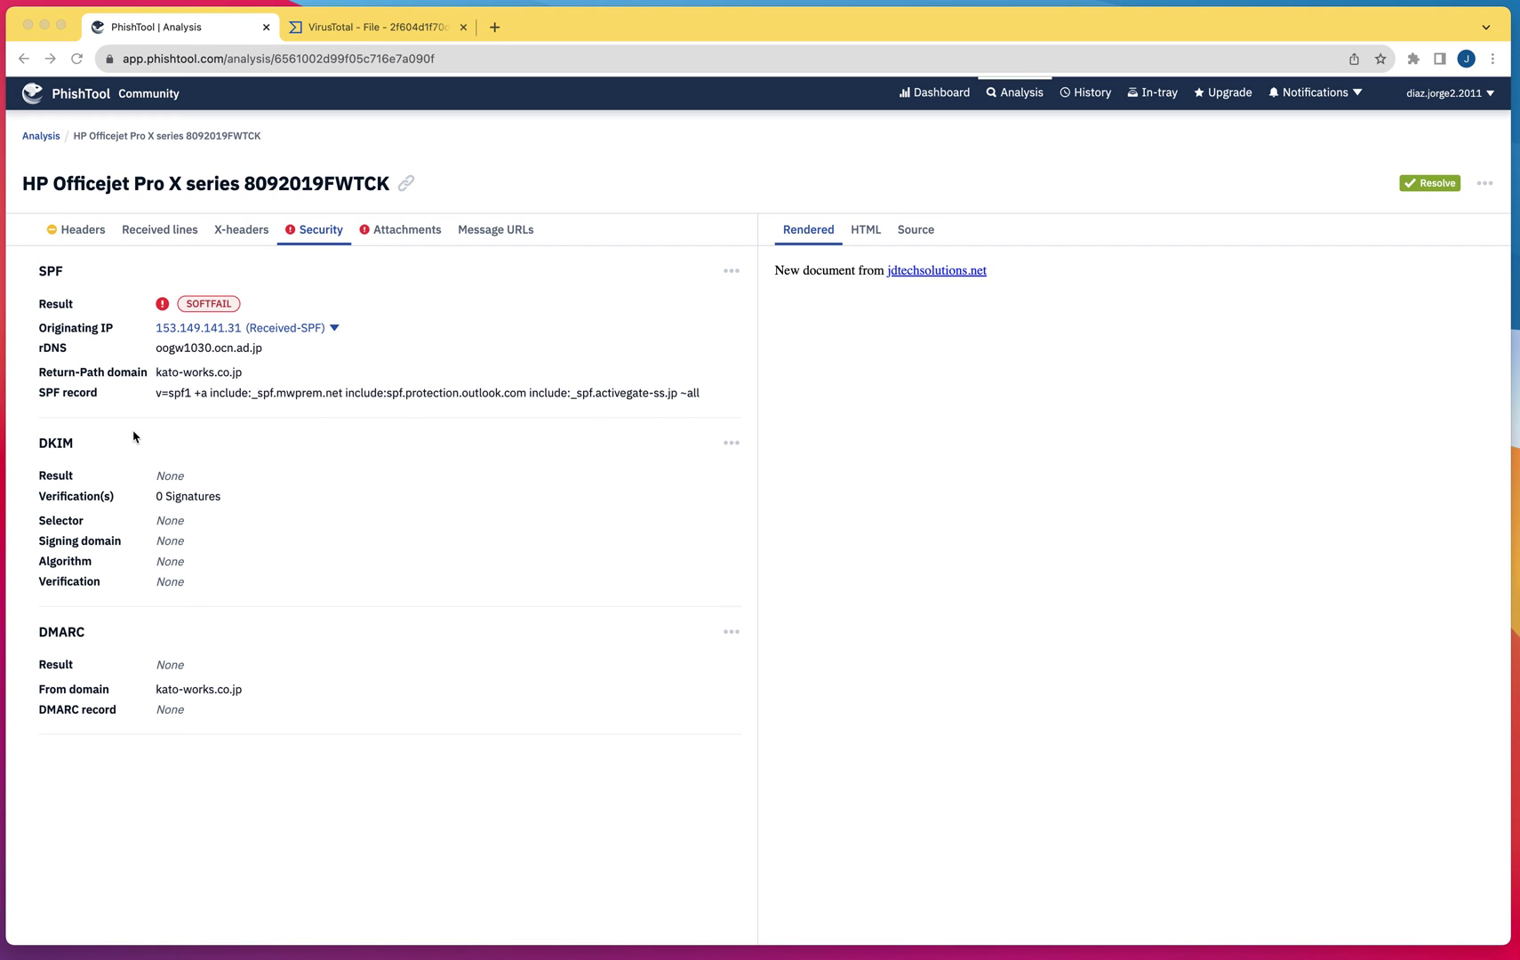
Step: Mark the DKIM and DMARC results, then view the 461.20 KB .html attachment's details and hashes
mouse_move(132, 431)
mouse_down()
mouse_move(67, 411)
mouse_move(23, 458)
mouse_move(111, 449)
mouse_move(138, 429)
mouse_up()
mouse_move(115, 633)
mouse_down()
mouse_move(55, 614)
mouse_move(85, 649)
mouse_move(92, 639)
mouse_up()
click(80, 453)
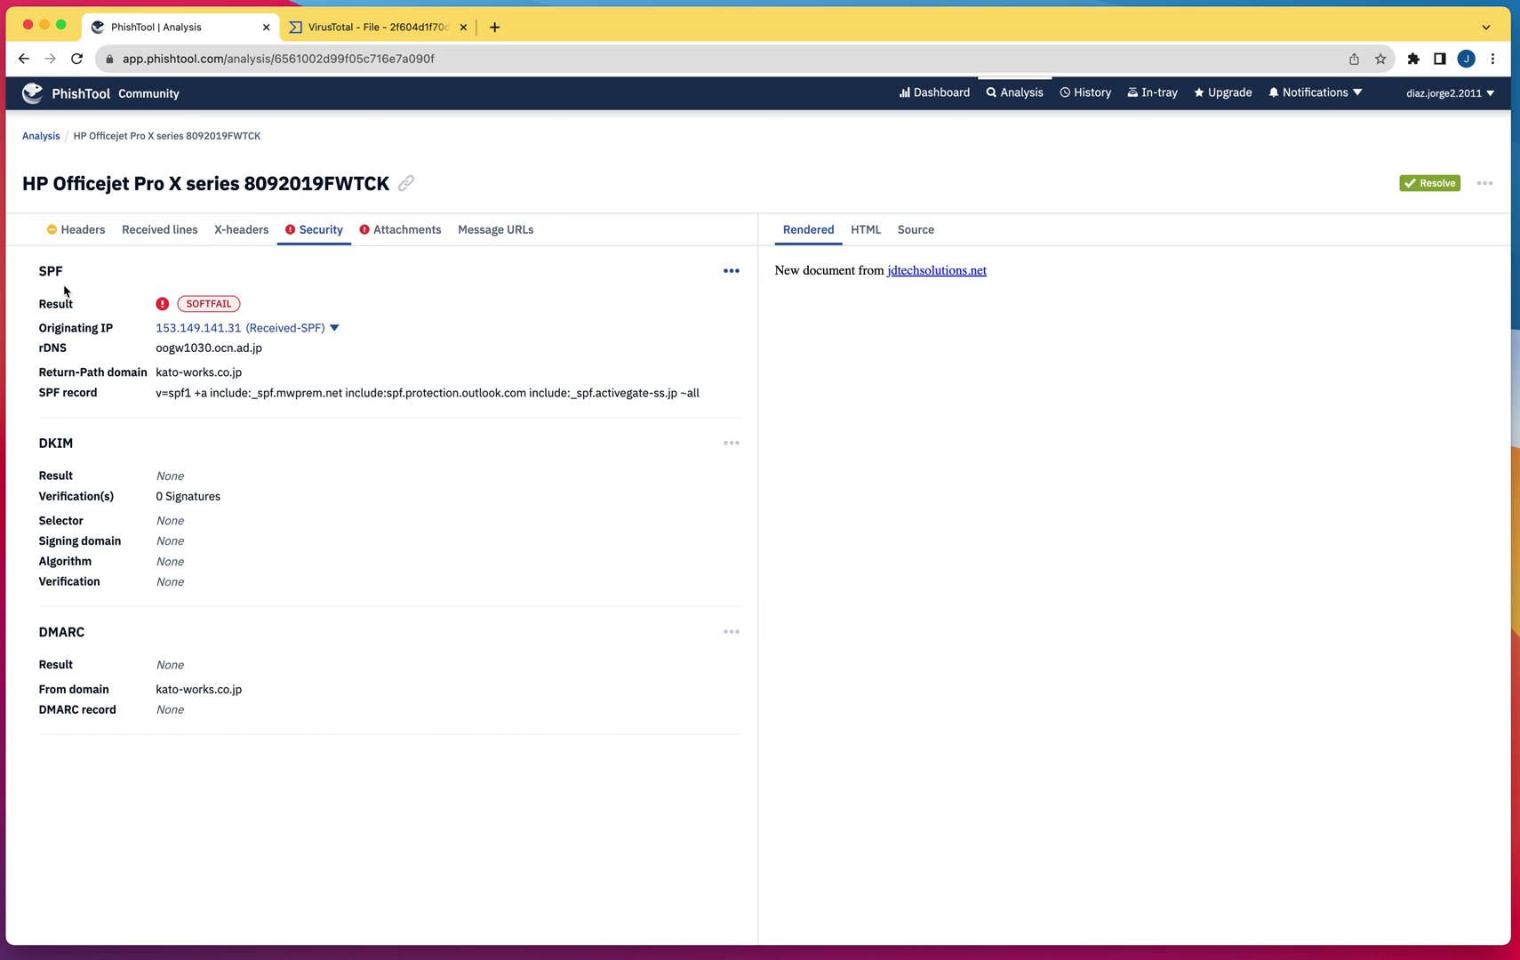
click(407, 236)
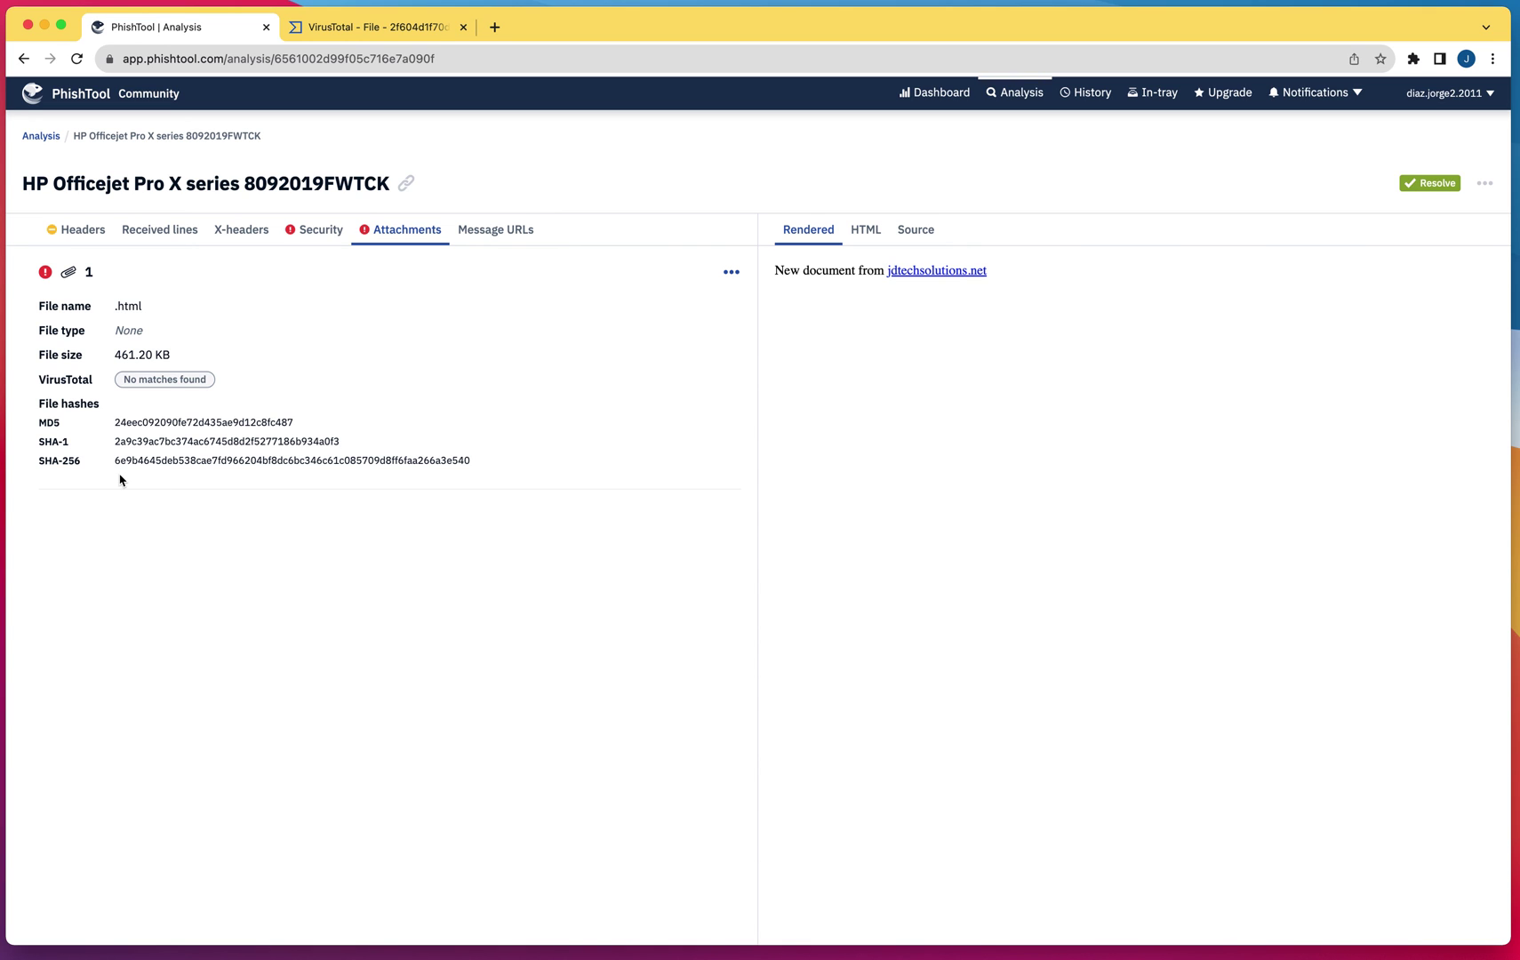
Step: Select the attachment's full SHA-256 hash, beginning 6e9b4645deb538cae7fd
drag(115, 463, 414, 460)
click(456, 509)
drag(154, 481, 103, 469)
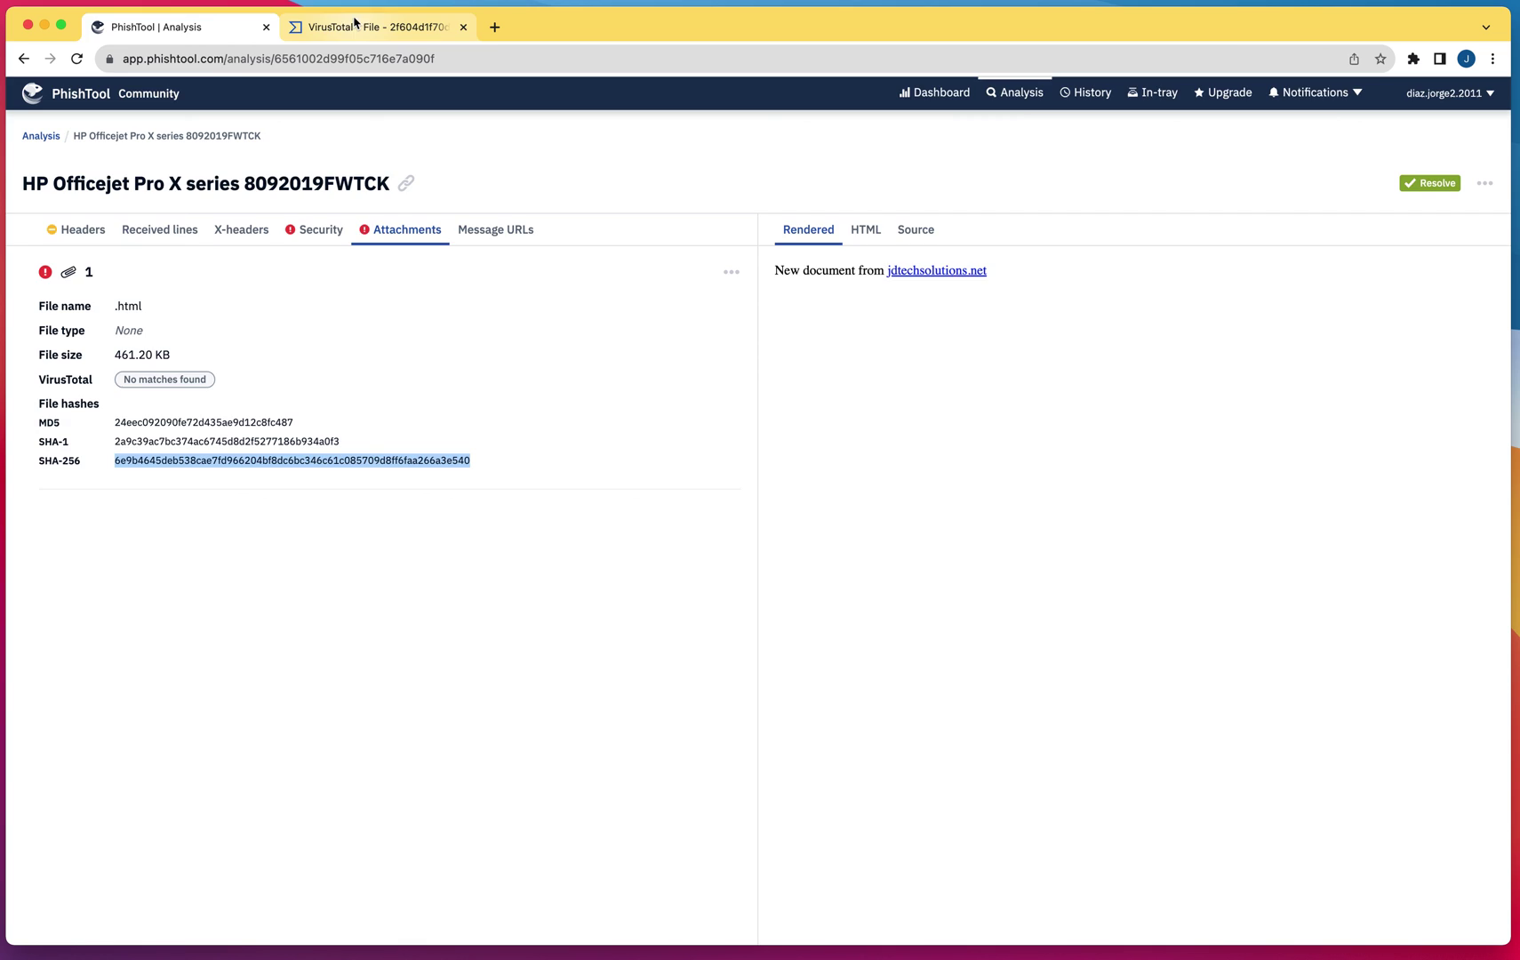
Step: Move between the VirusTotal detection page and the PhishTool attachment details
click(352, 27)
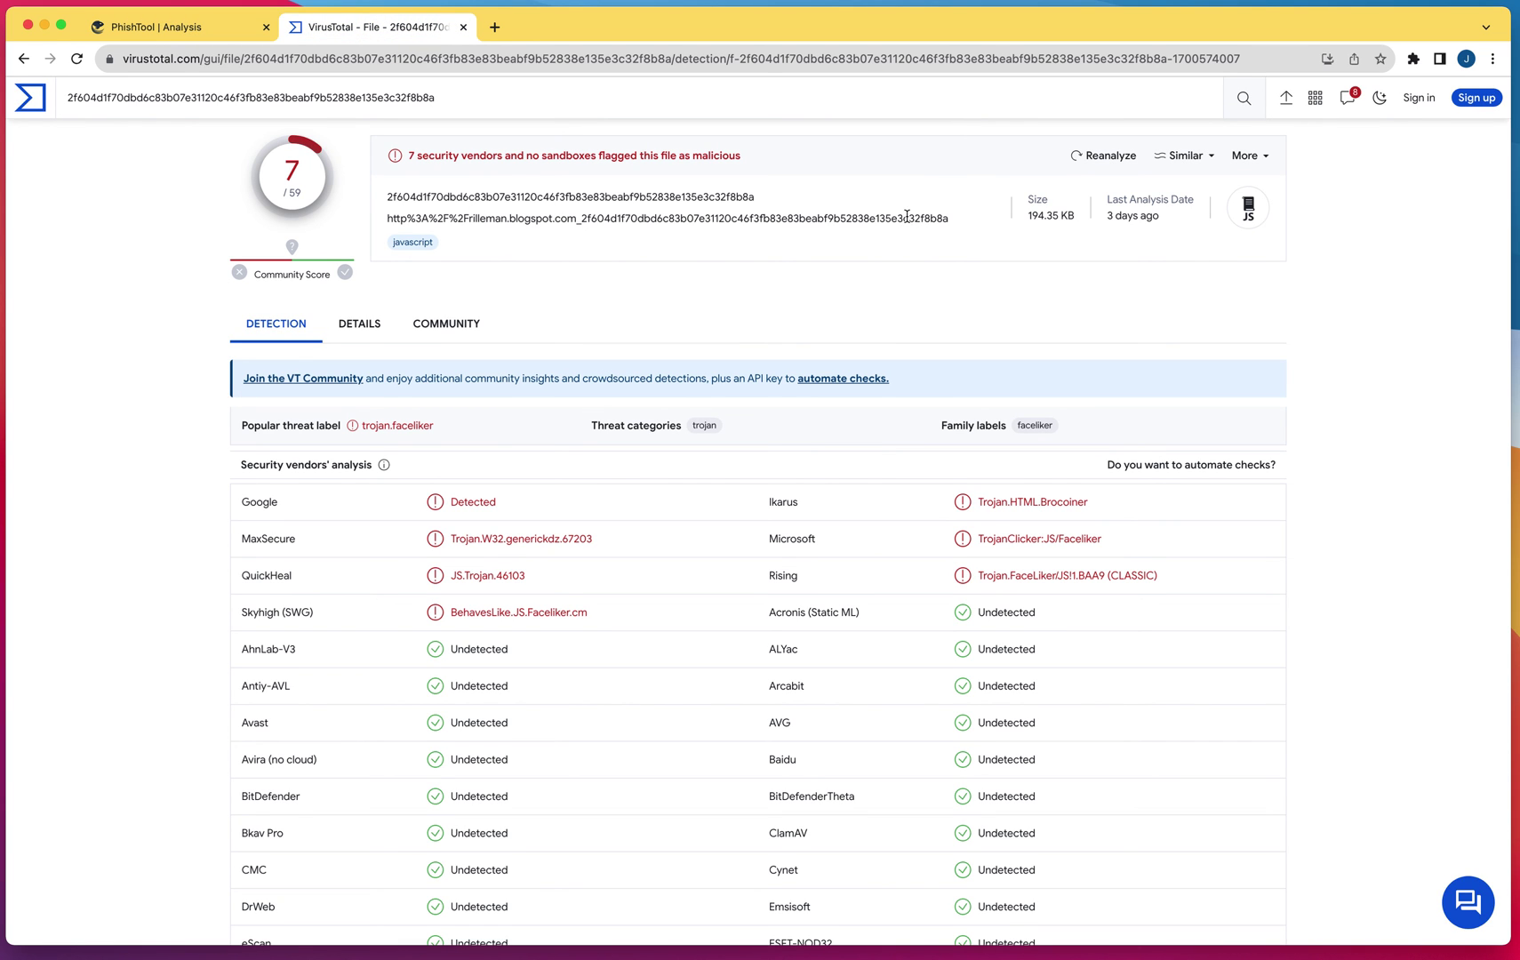
drag(908, 217, 954, 226)
click(169, 28)
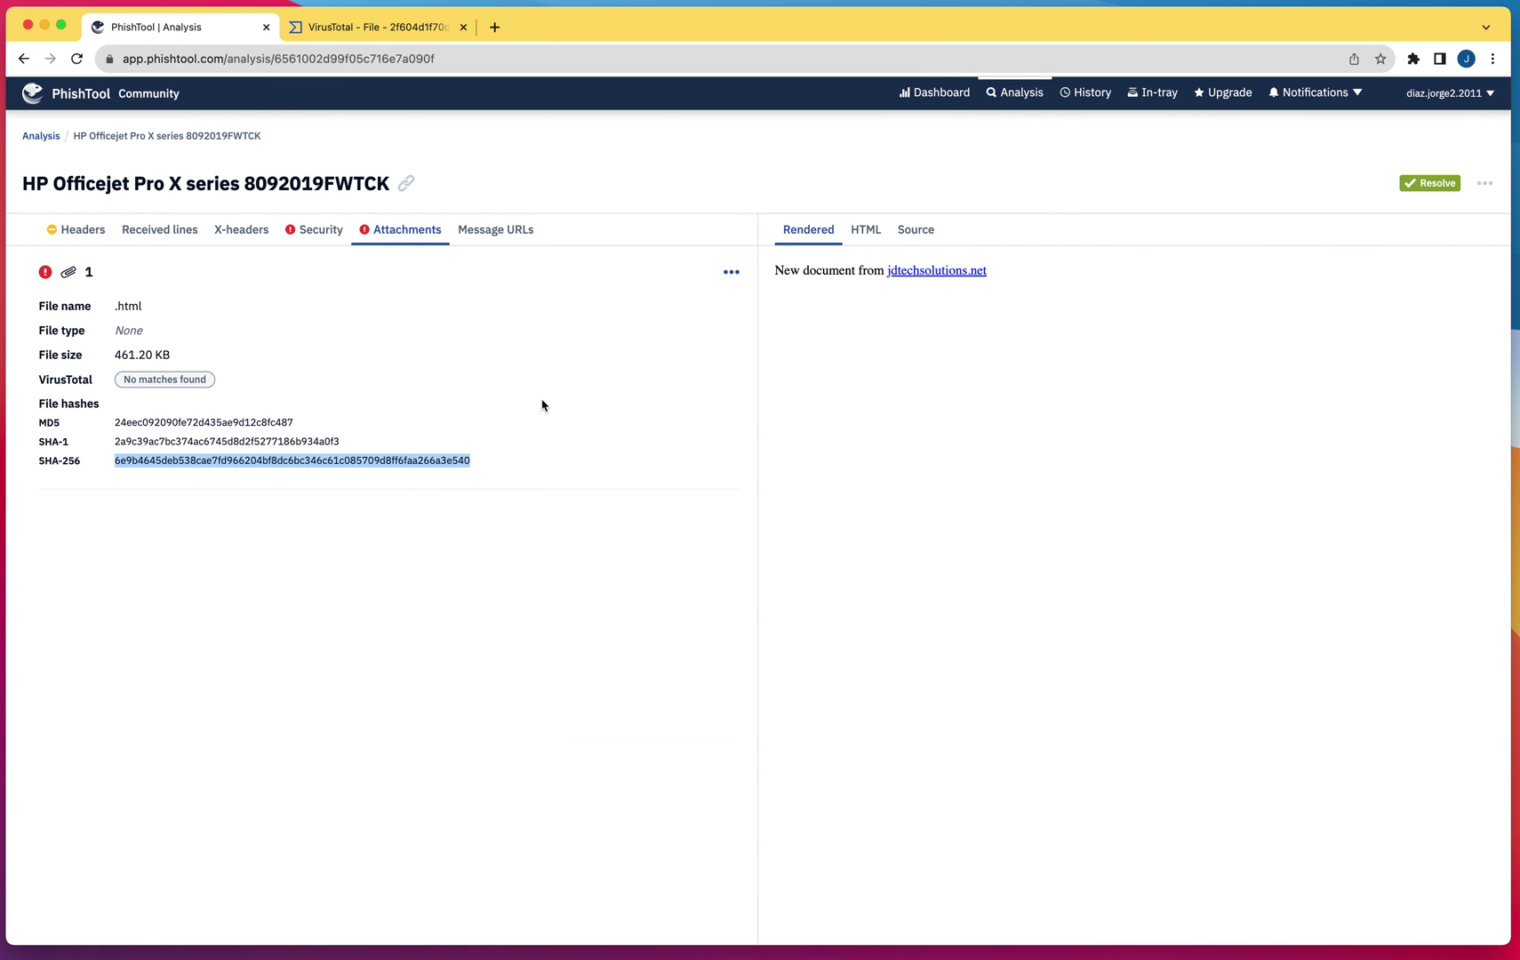
click(375, 27)
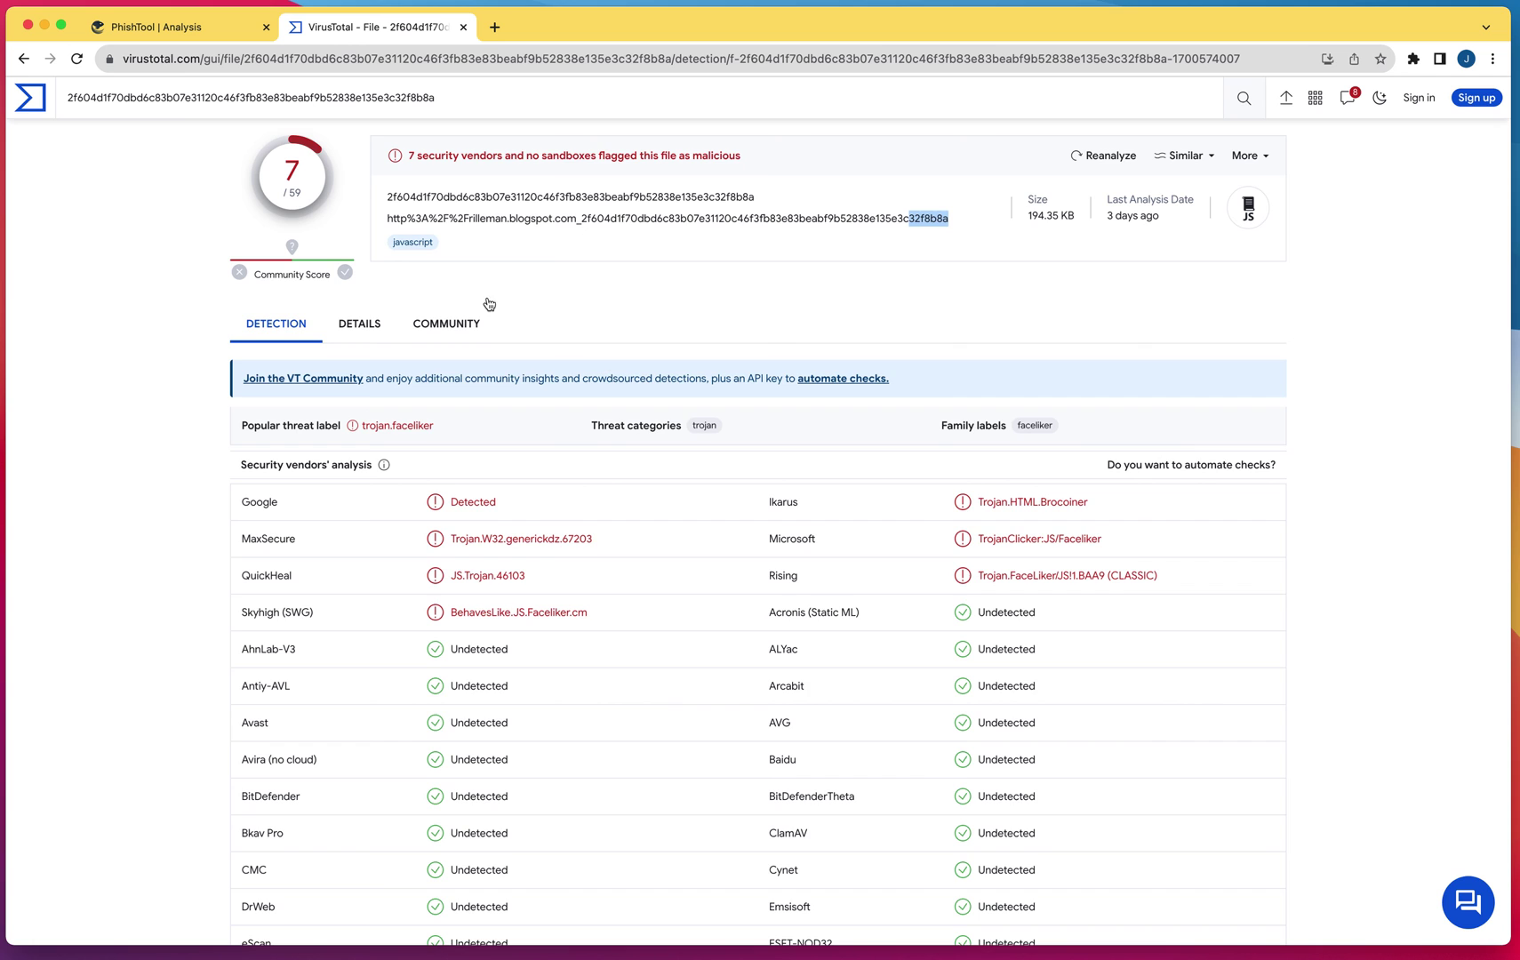
click(26, 60)
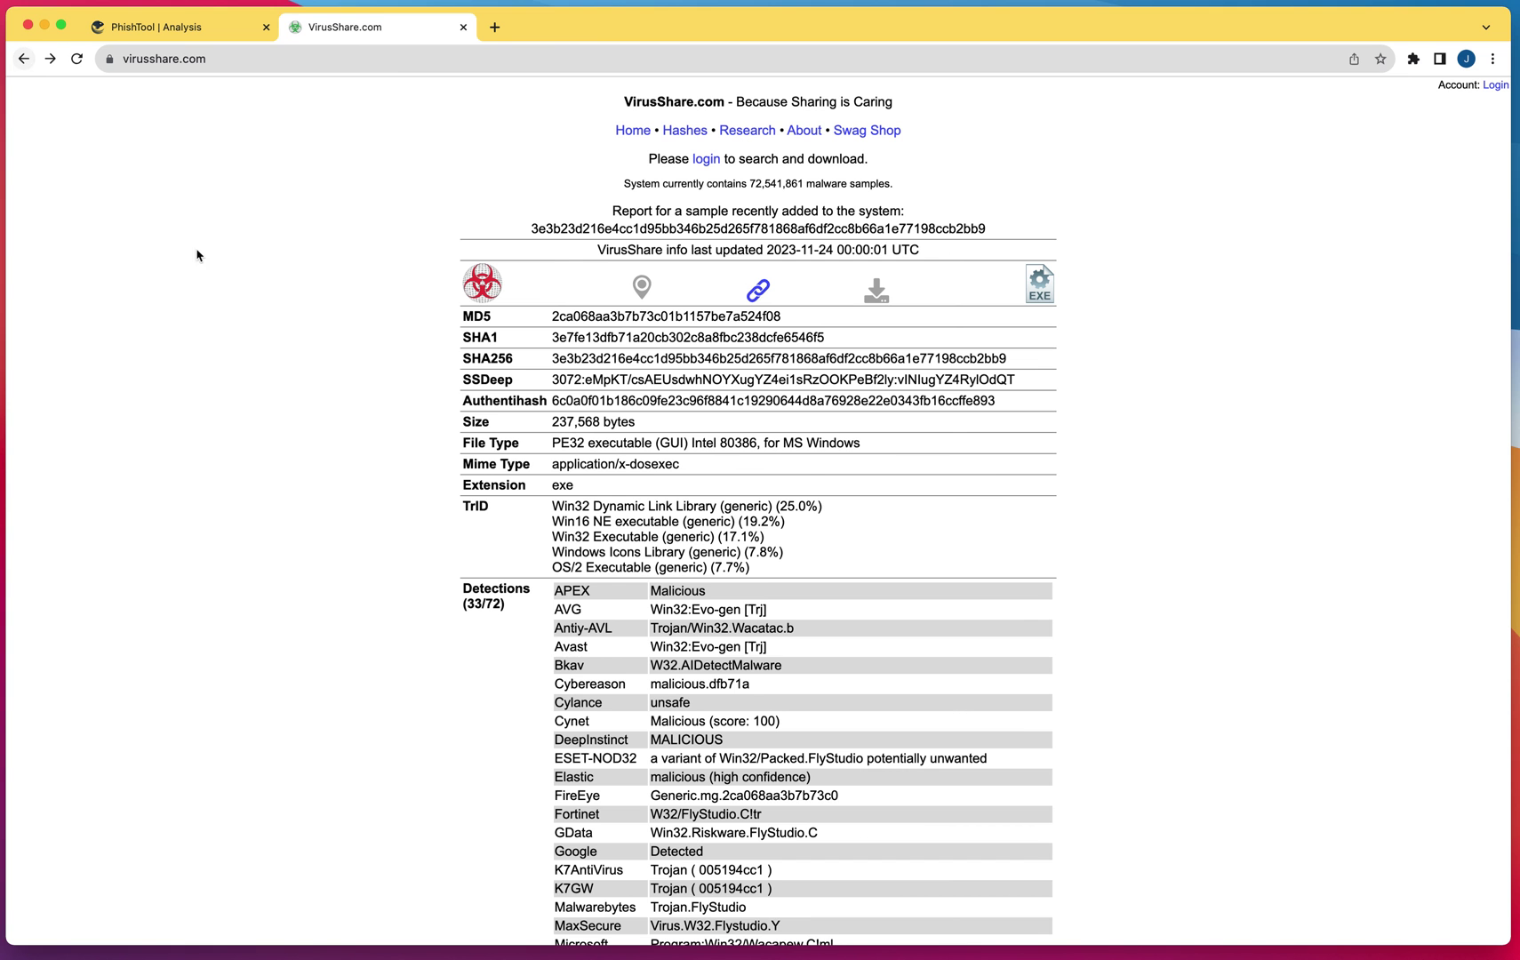
click(50, 59)
Step: Search VirusTotal for the pasted SHA-256 hash, which returns No matches found
click(35, 111)
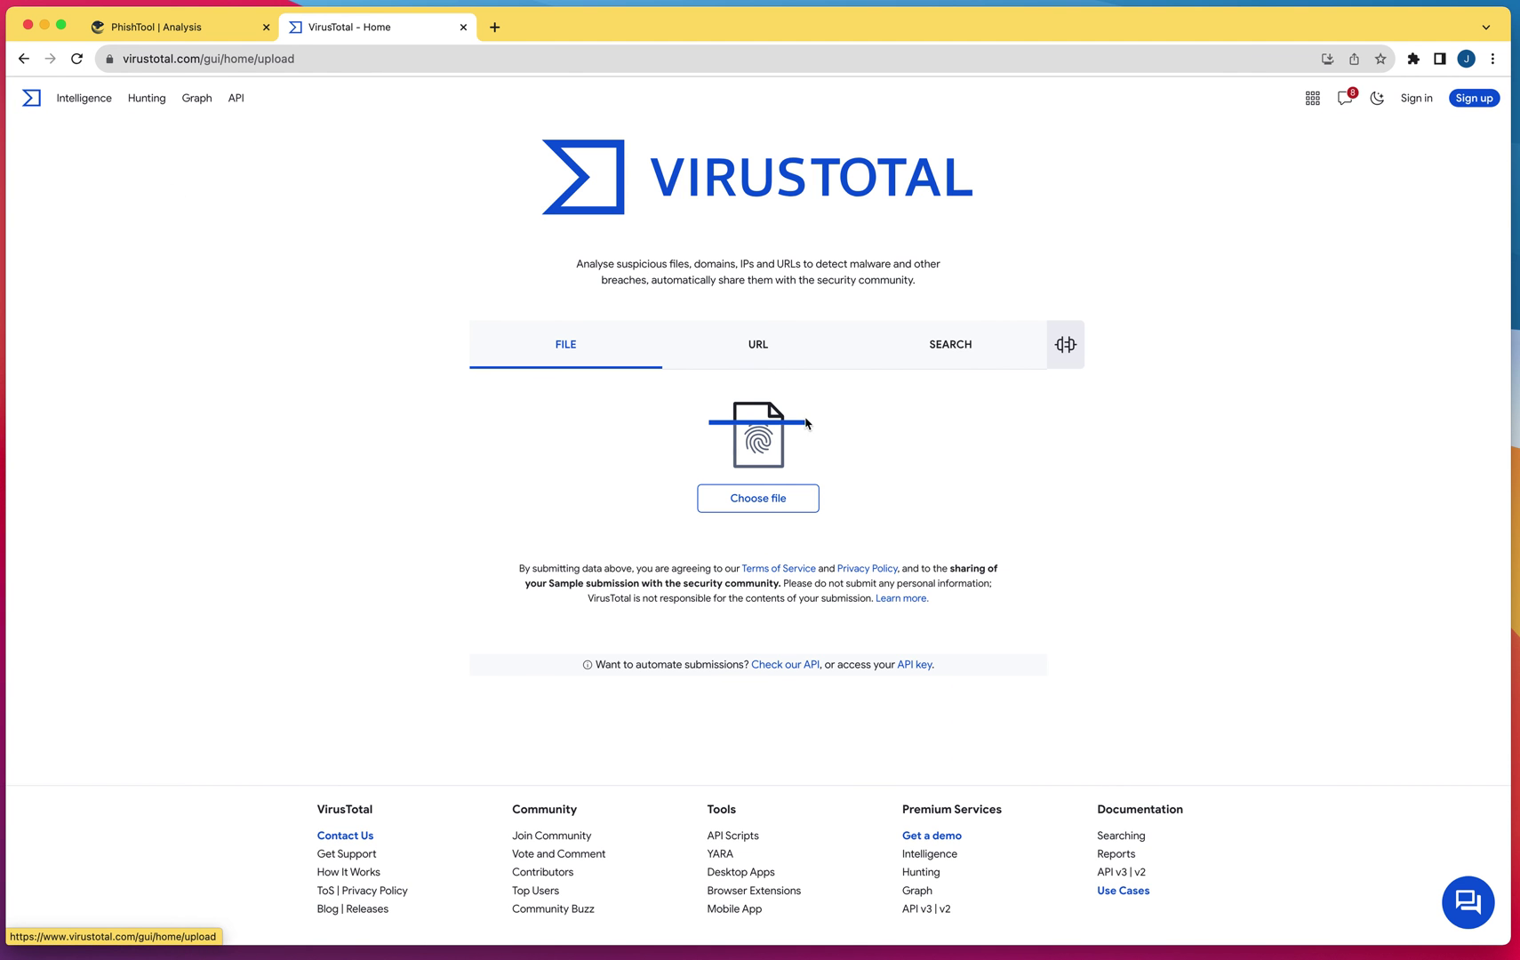
click(883, 384)
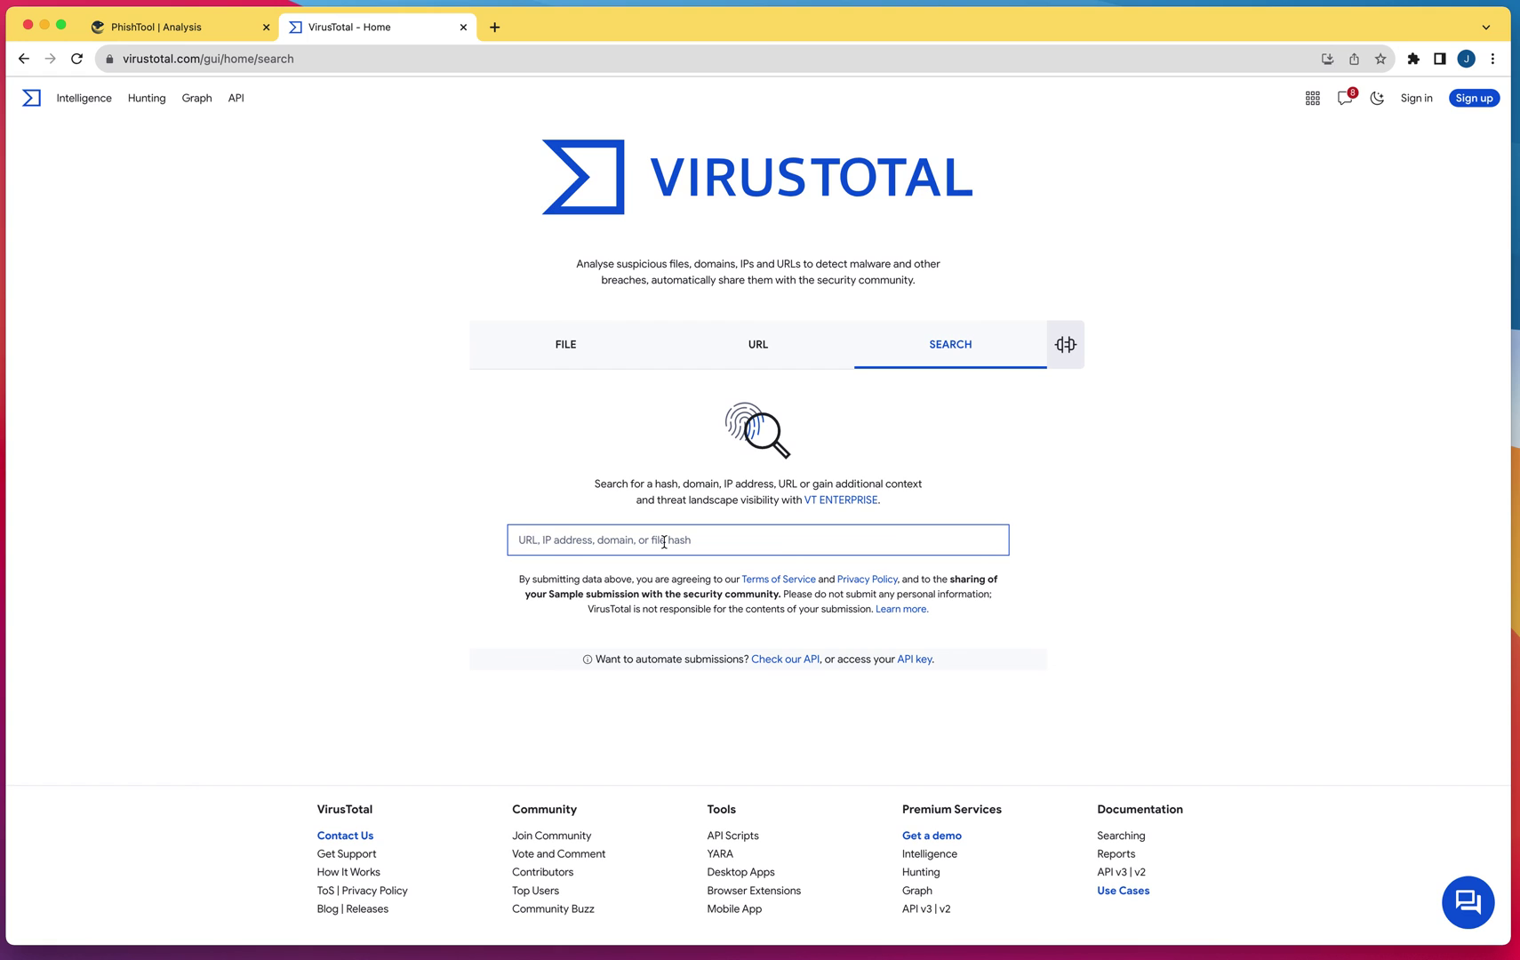
text(6e9b4645deb538cae7fd966204bf8dc6bc346c61c085709d8ff6faa266a3e540)
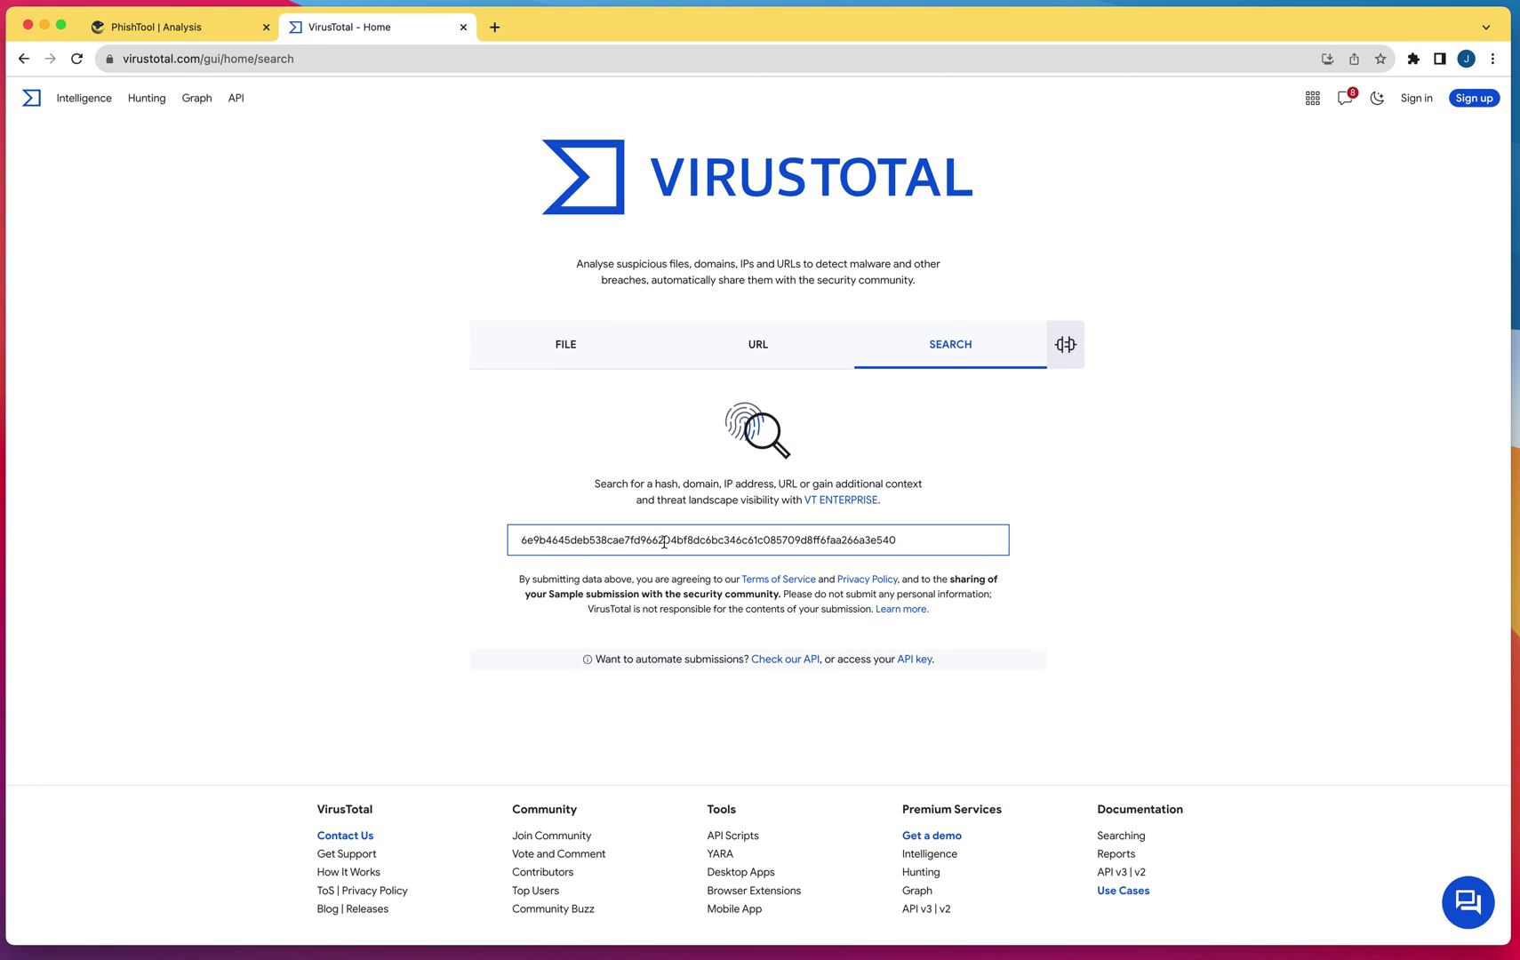
key(Return)
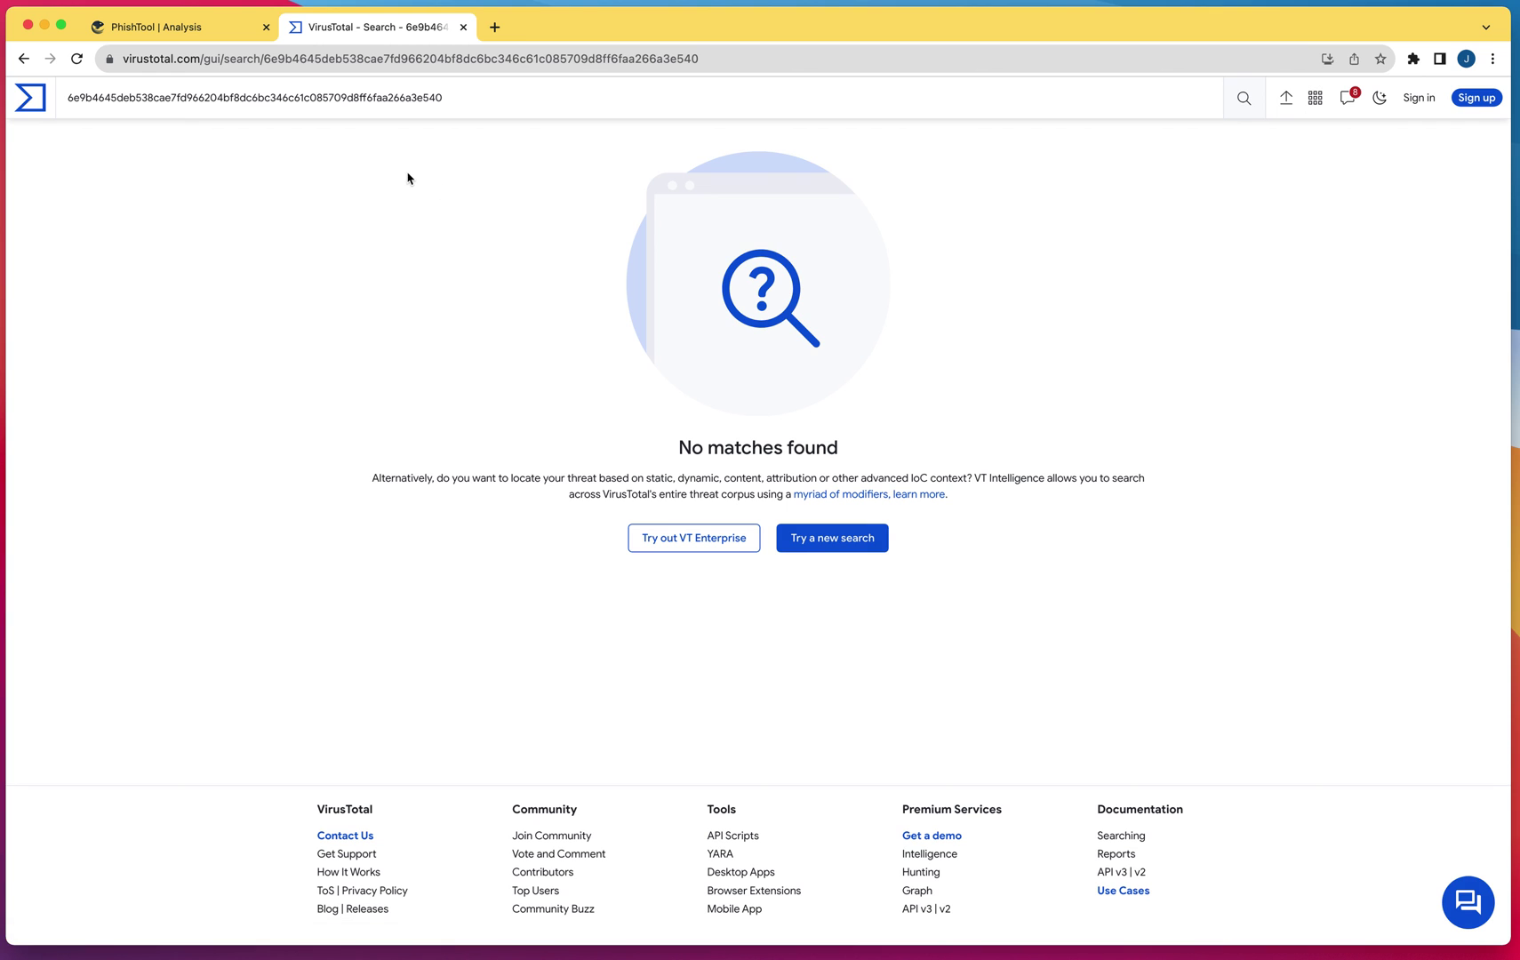
Step: Flip between the PhishTool analysis and the VirusTotal no-match result
click(179, 31)
click(402, 30)
Step: Review the message's HTML code, then scroll the raw source to the truncated .html attachment part
click(171, 28)
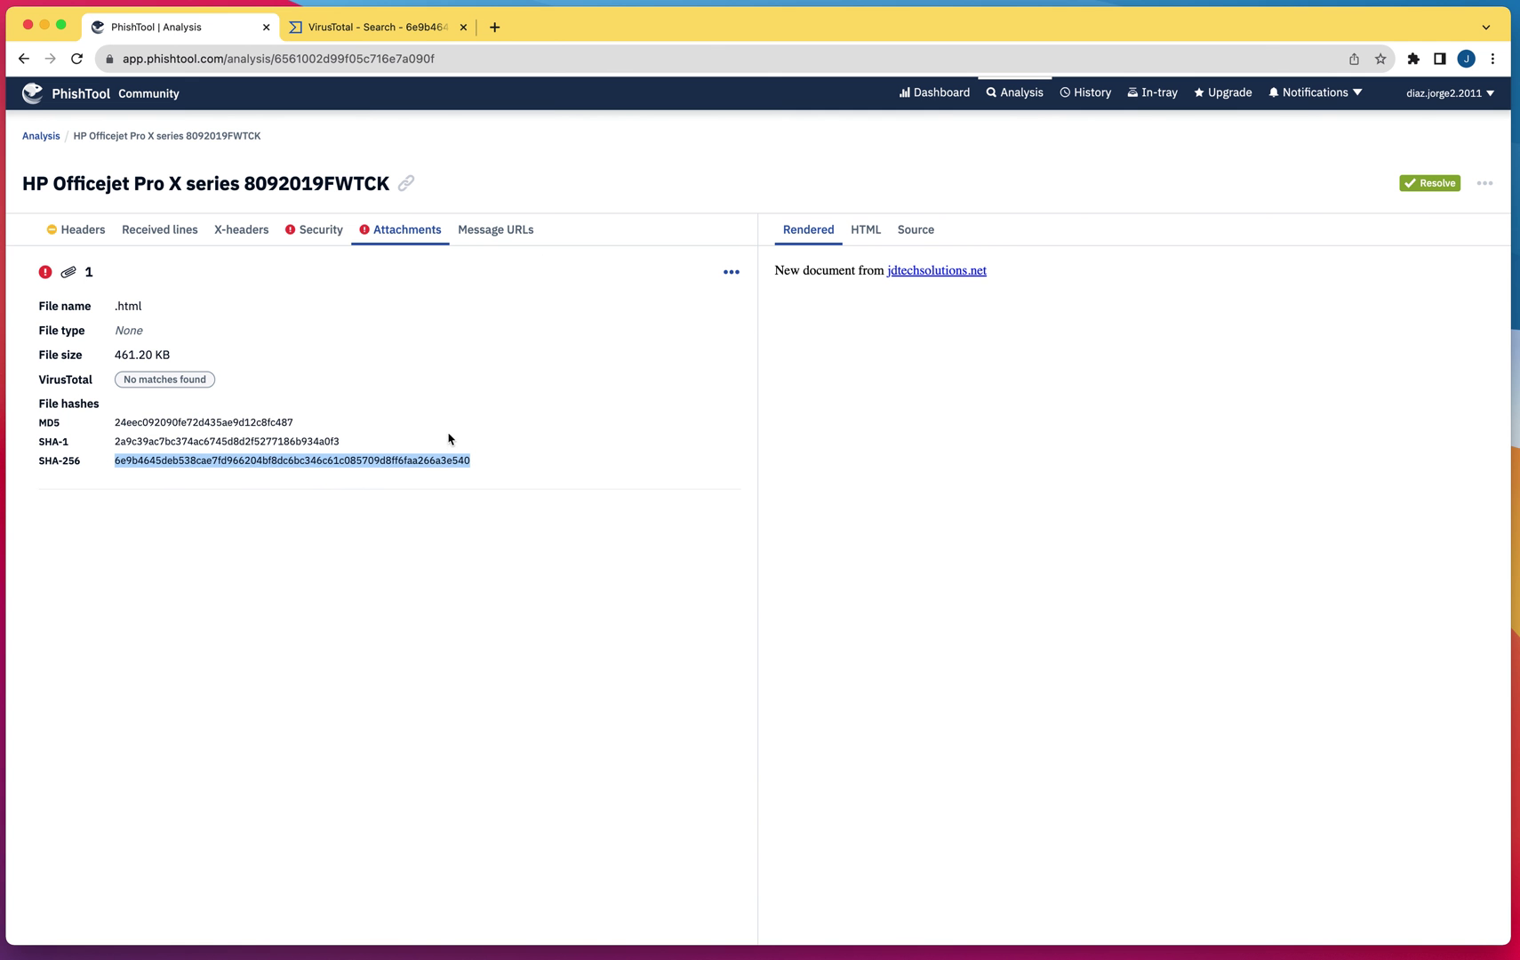
click(517, 426)
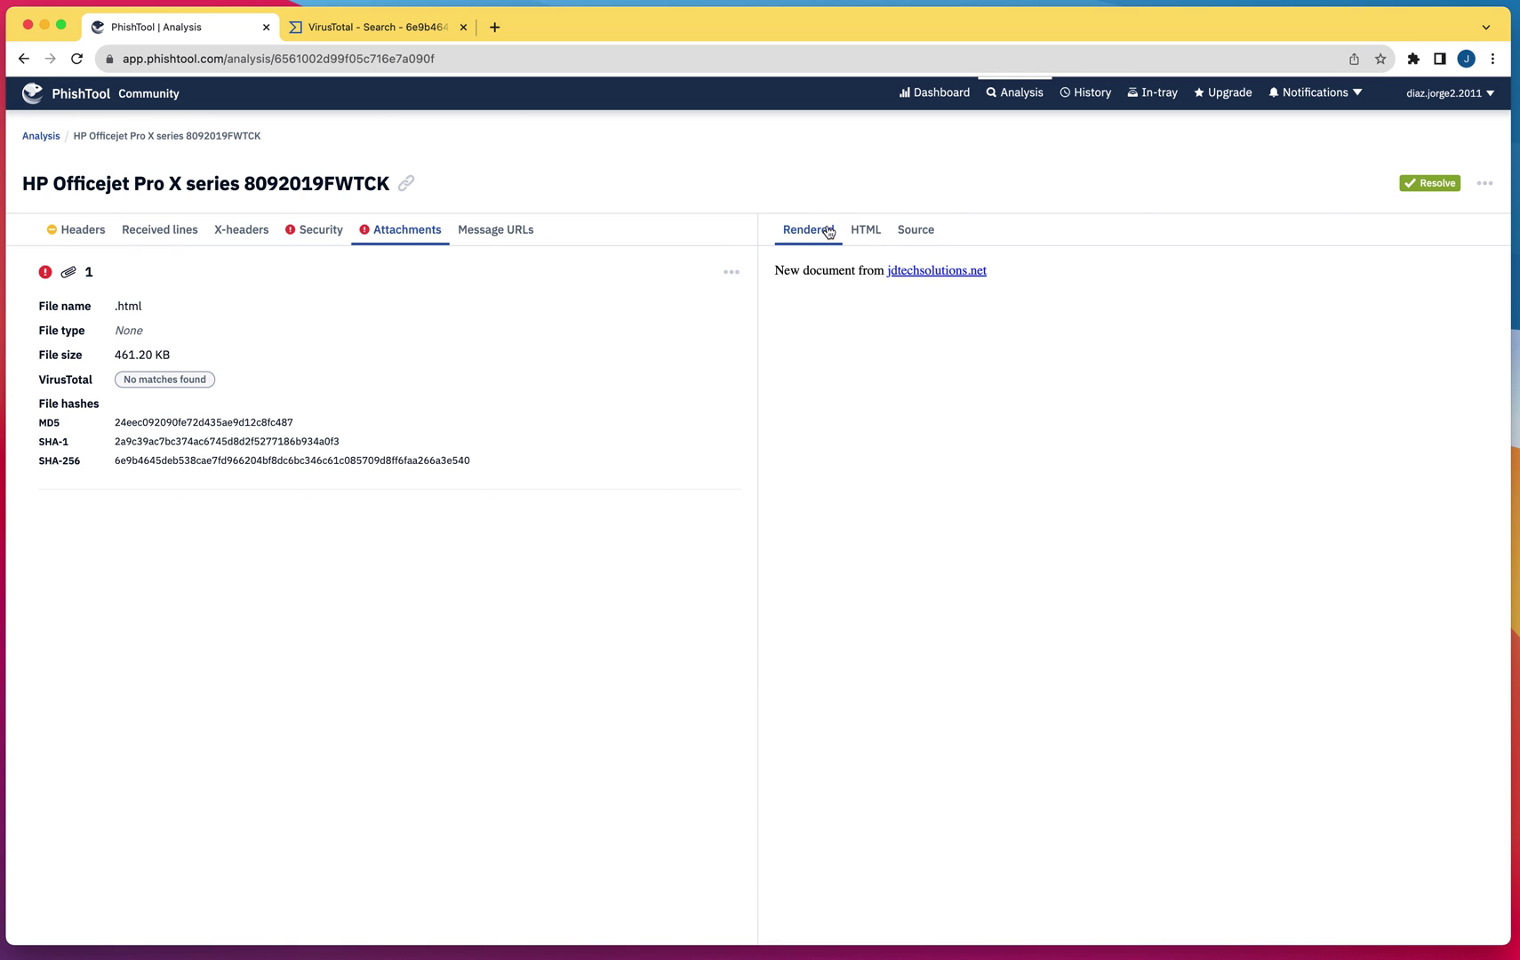
click(874, 235)
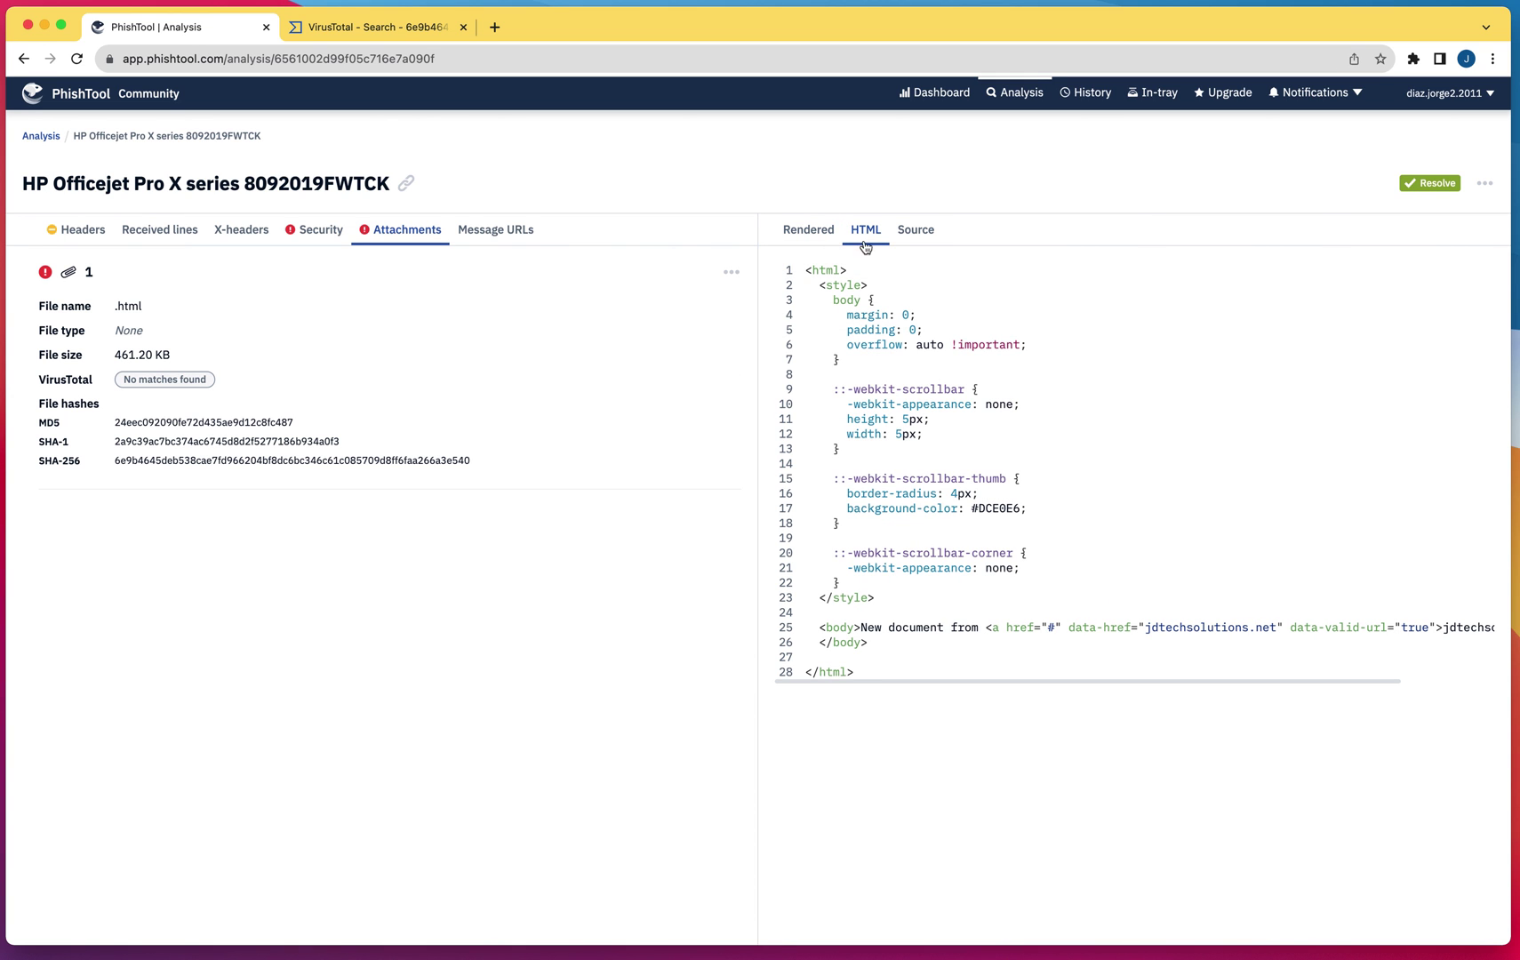
click(822, 318)
click(919, 233)
scroll(1202, 576, down, 12)
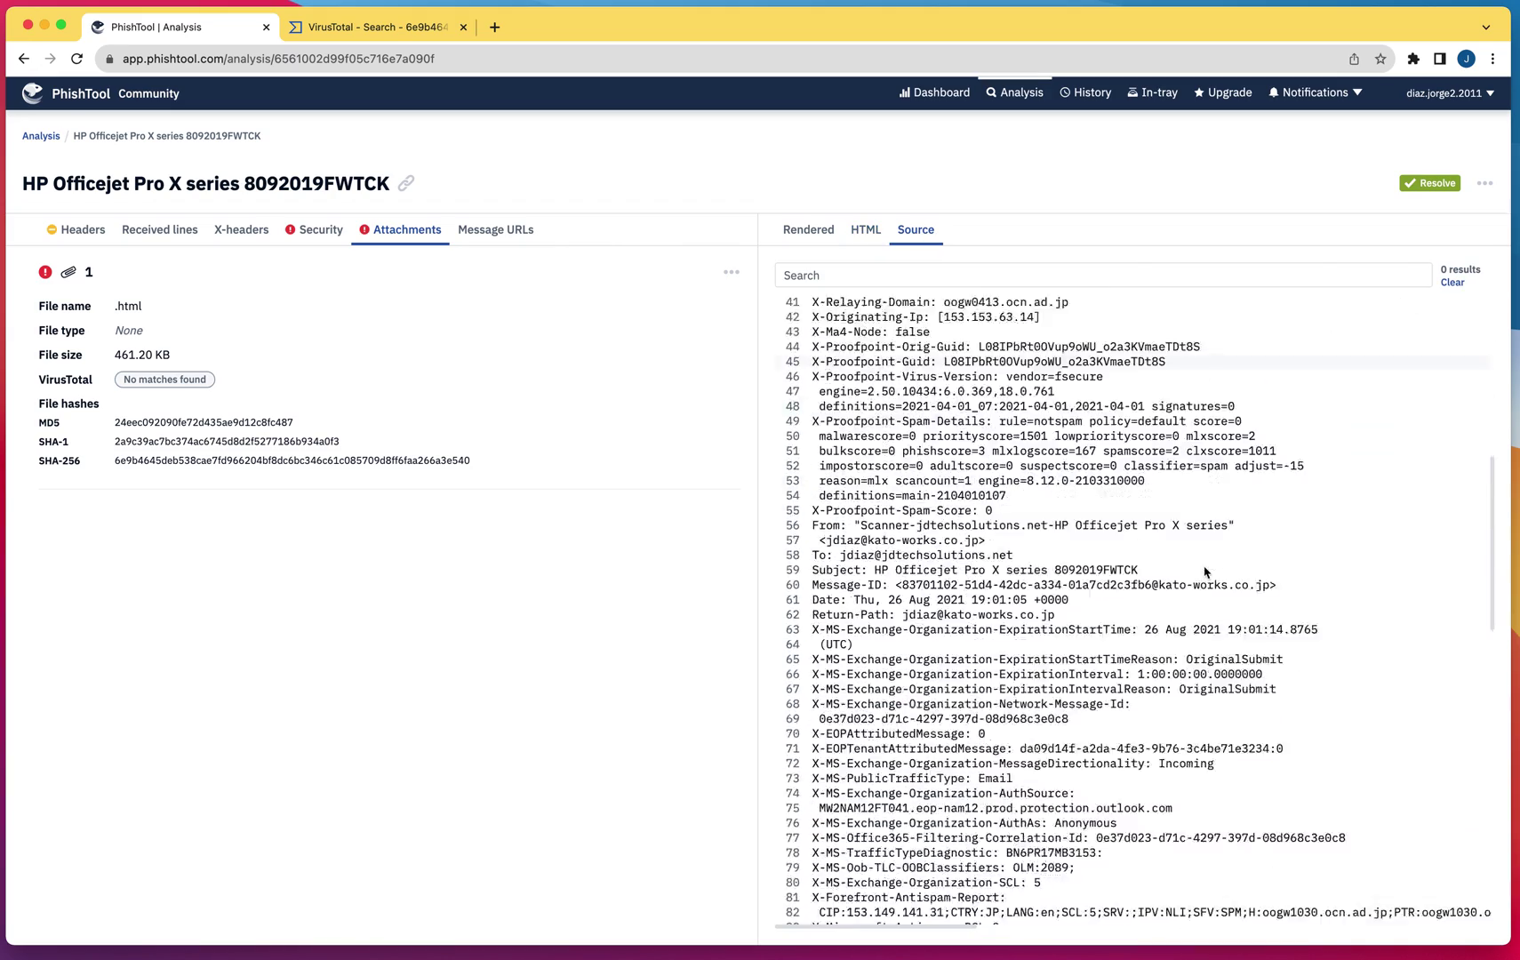
scroll(1204, 567, down, 7)
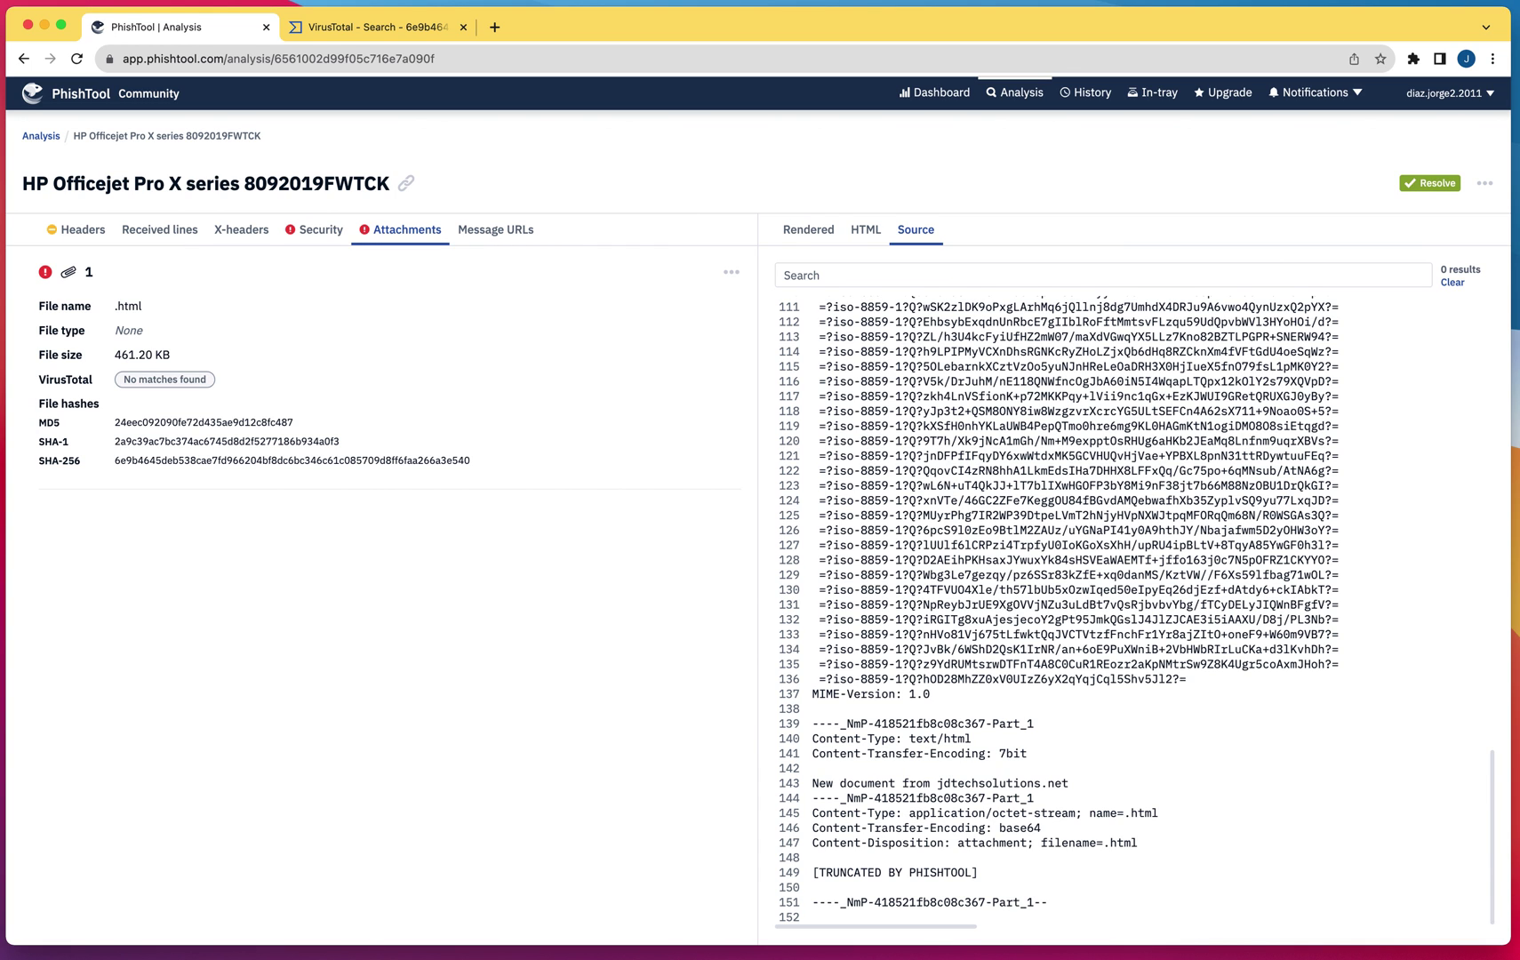
Step: Return to the Security results: SPF SOFTFAIL from 153.149.141.31, DKIM and DMARC None
click(320, 236)
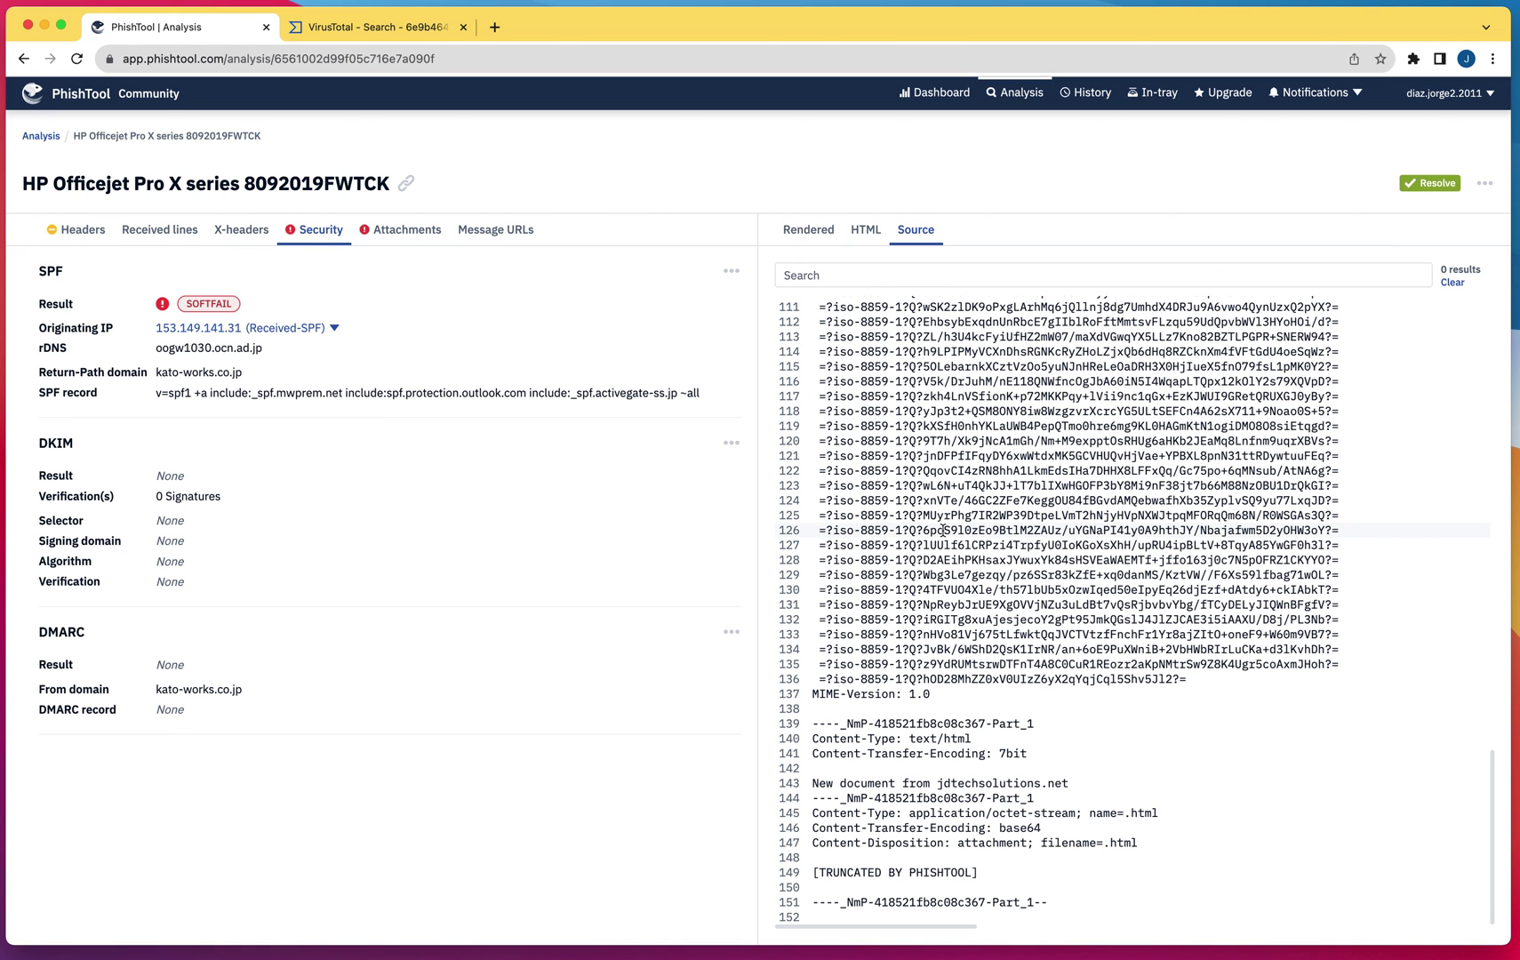